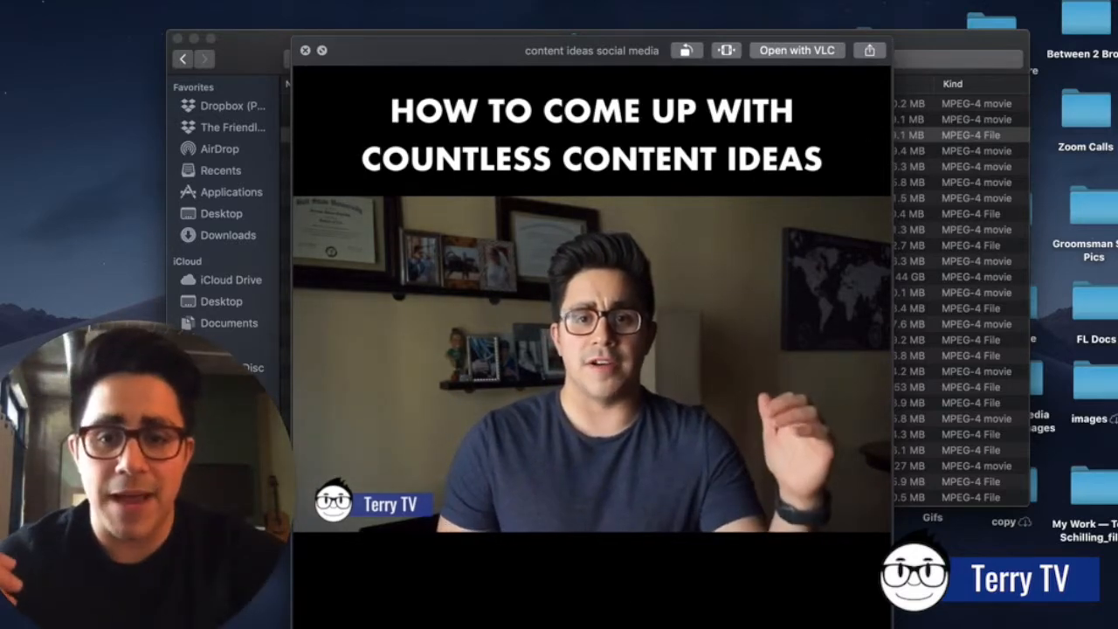
- Close the video preview, switch to Keynote and create a new presentation with the standard Black theme
key("space")
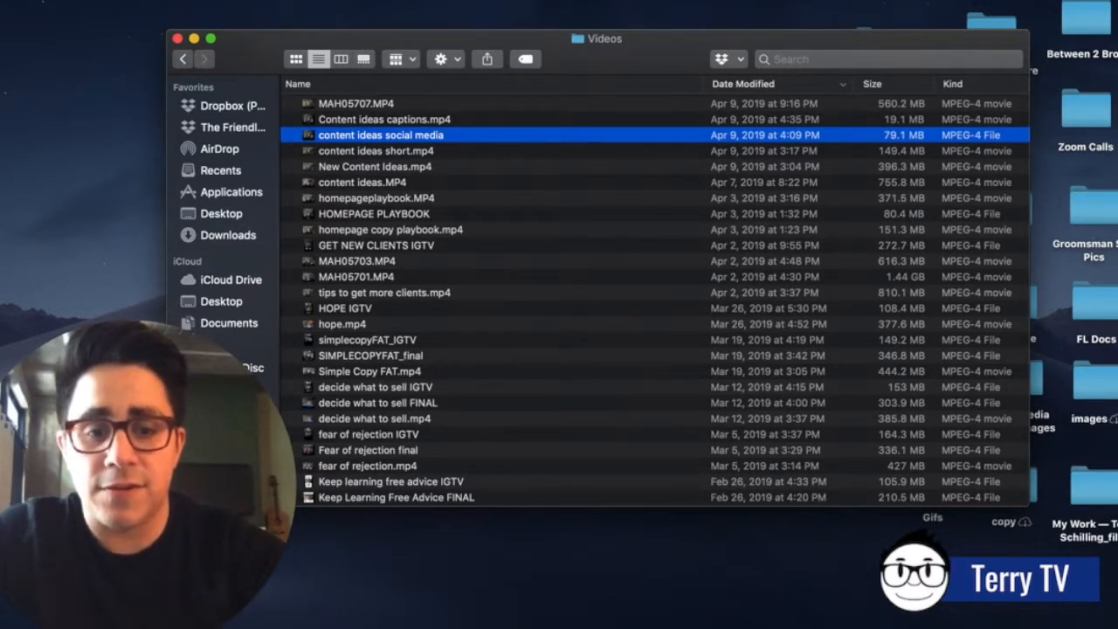
left_click(699, 627)
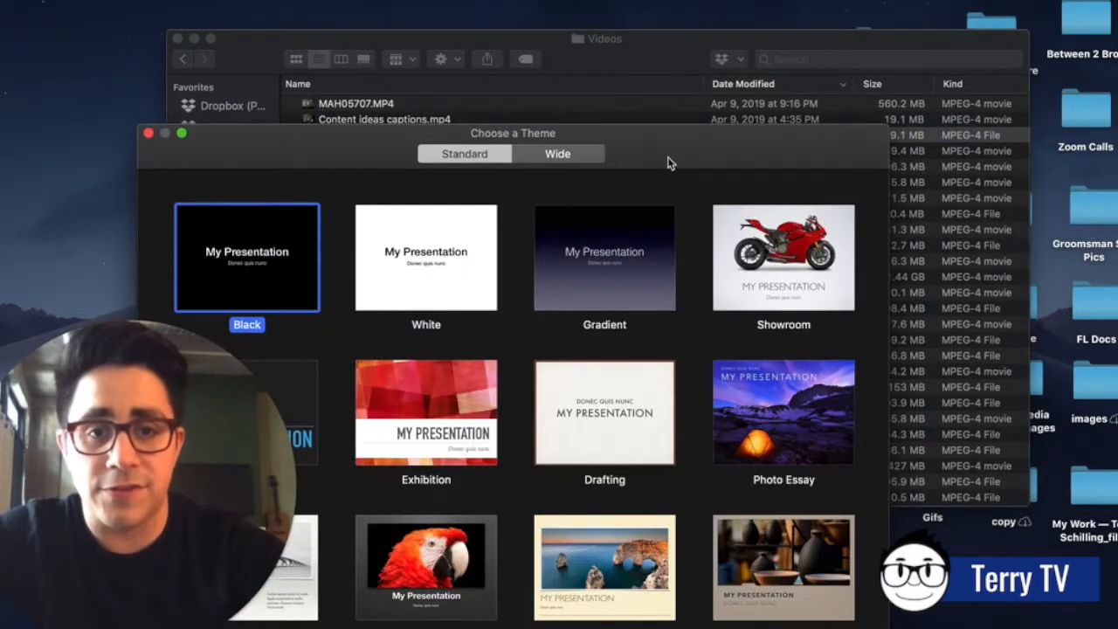
left_click_drag(668, 163, 777, 23)
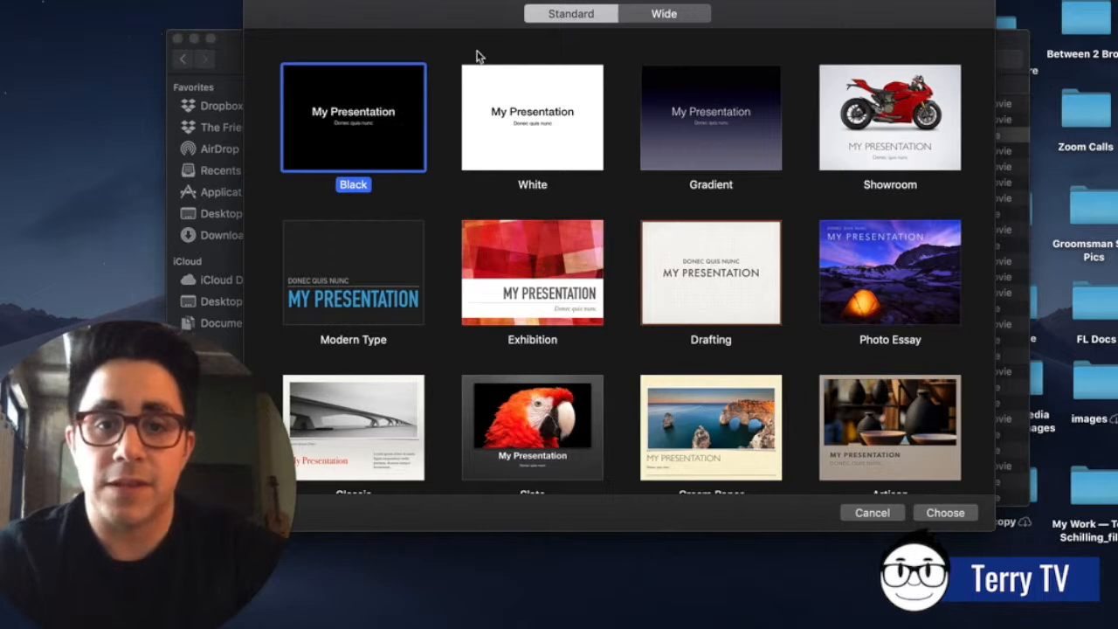
left_click_drag(449, 5, 443, 7)
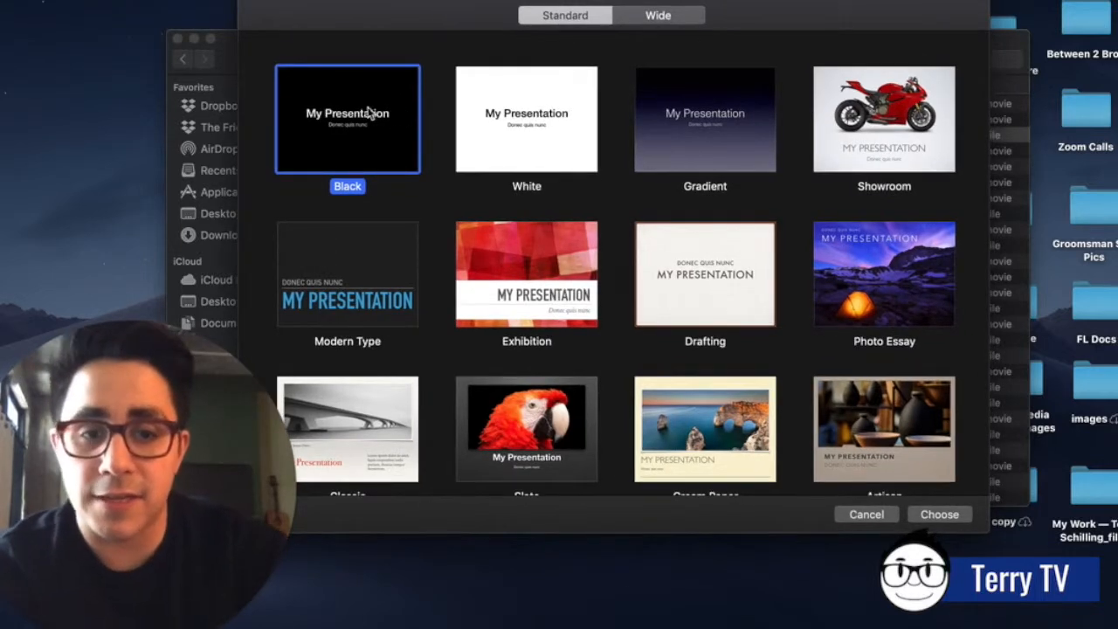
left_click(949, 516)
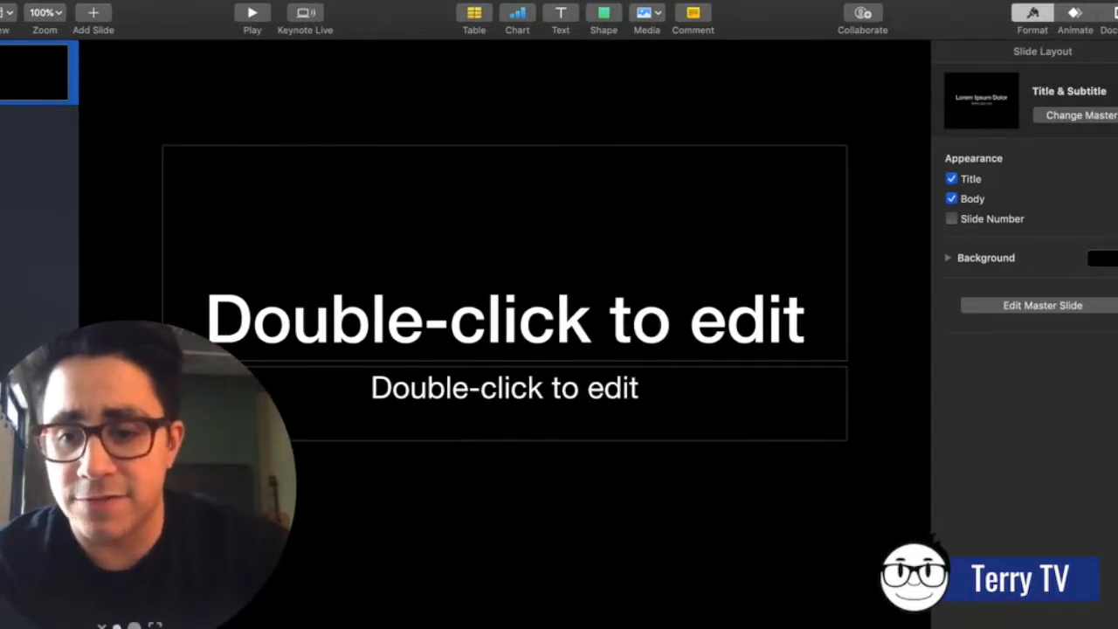
- Insert the New Content Ideas.mp4 video from the Finder Videos folder onto the slide and centre it
left_click(117, 626)
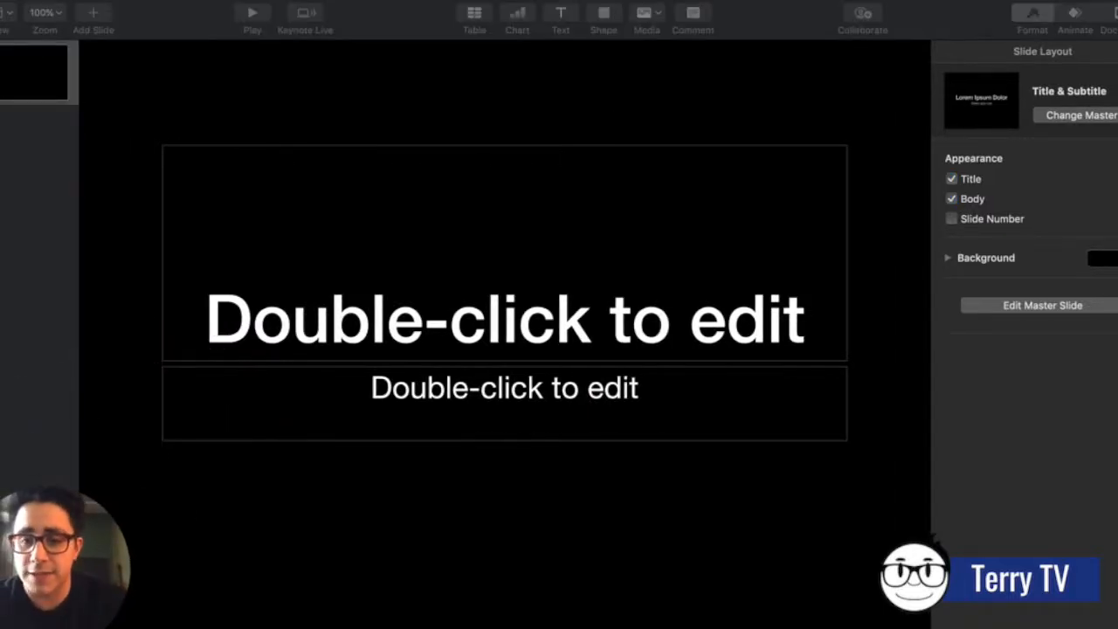
left_click(376, 627)
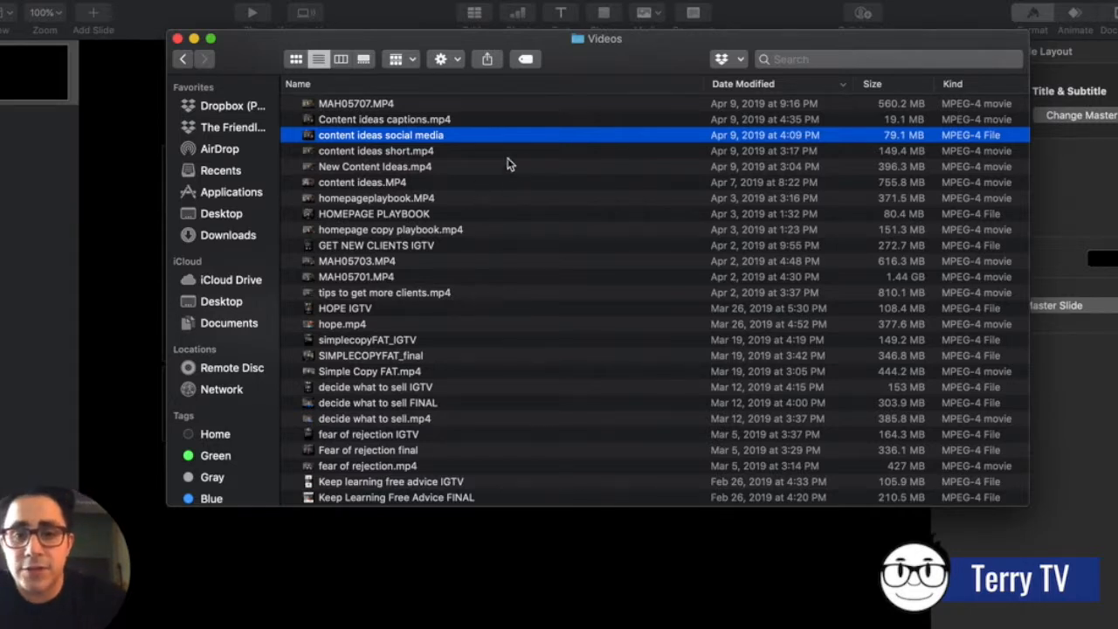
left_click(418, 124)
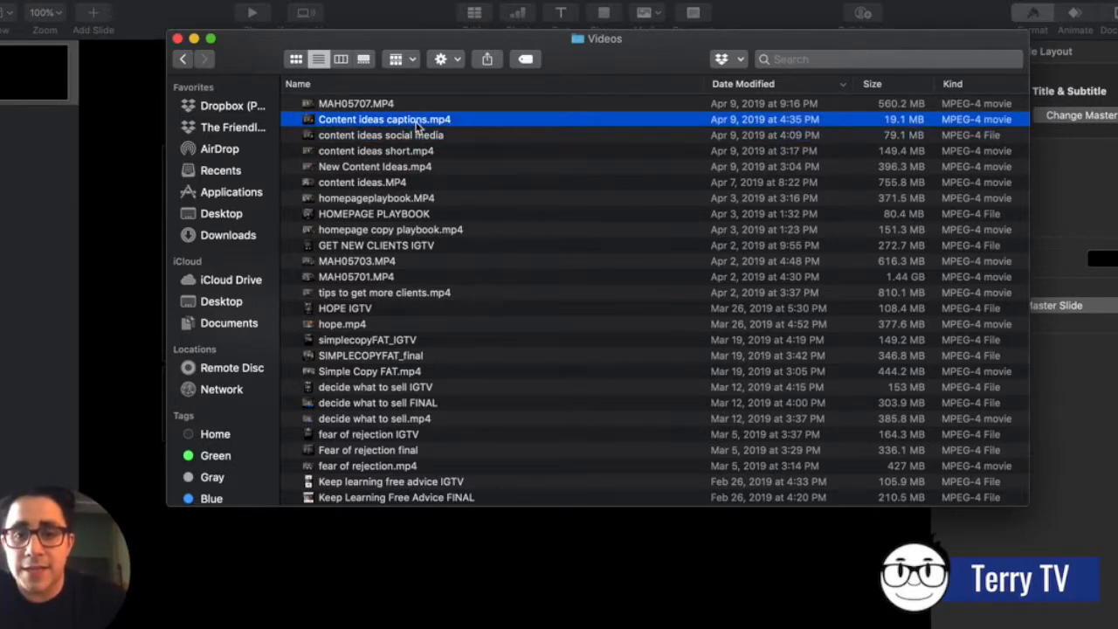
left_click(418, 172)
left_click_drag(593, 61, 967, 194)
left_click_drag(769, 297, 405, 340)
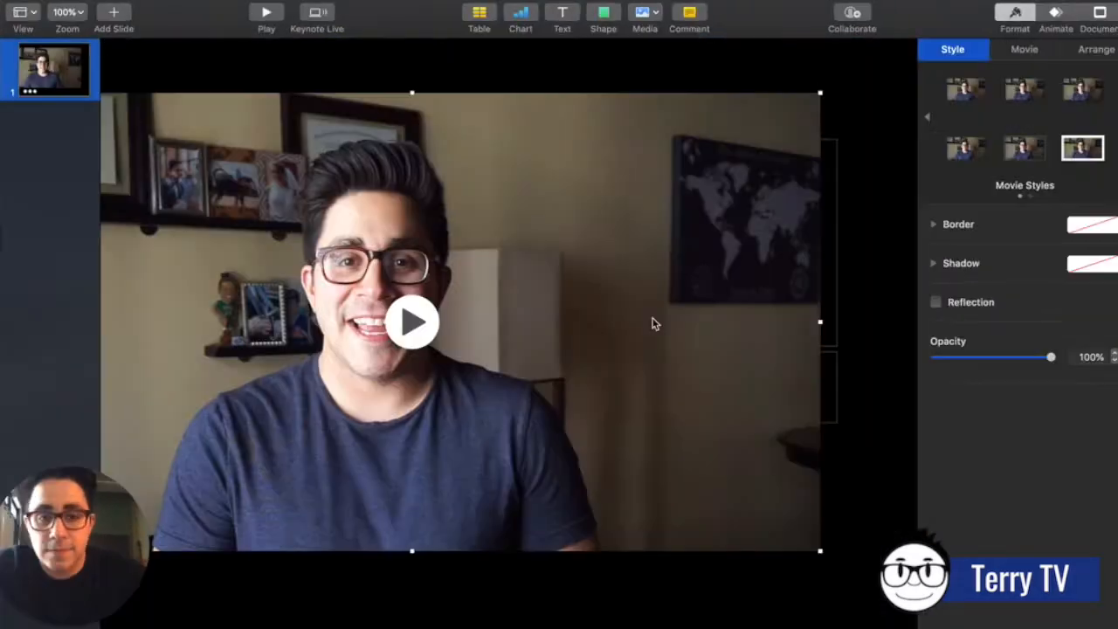
left_click_drag(657, 336, 754, 366)
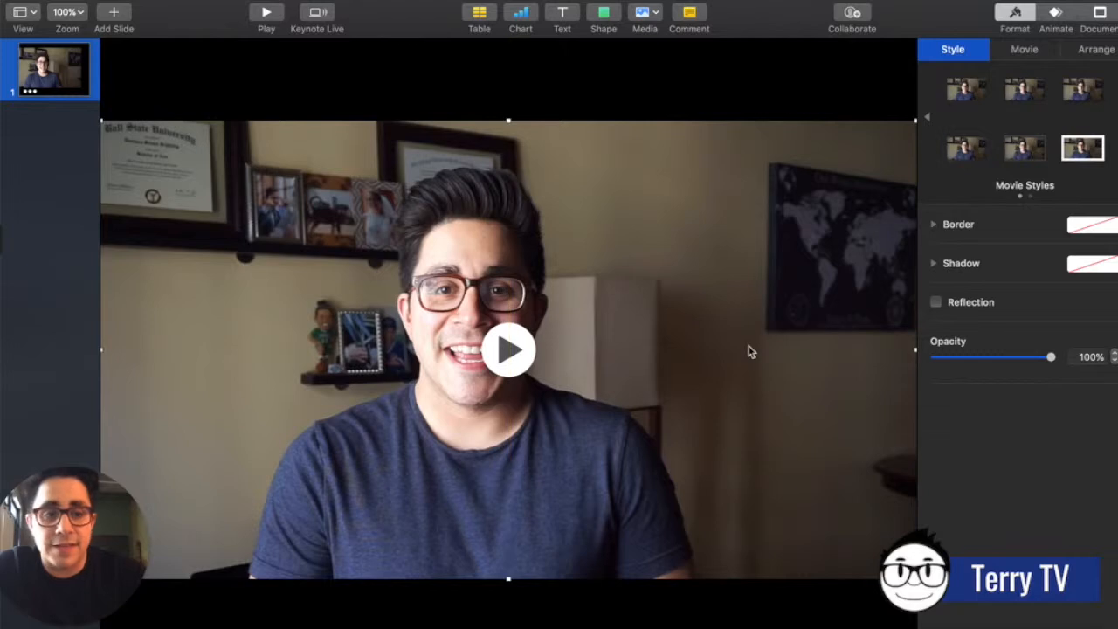
- Set a custom slide size of 1080 by 1080 points for the presentation
left_click(1101, 14)
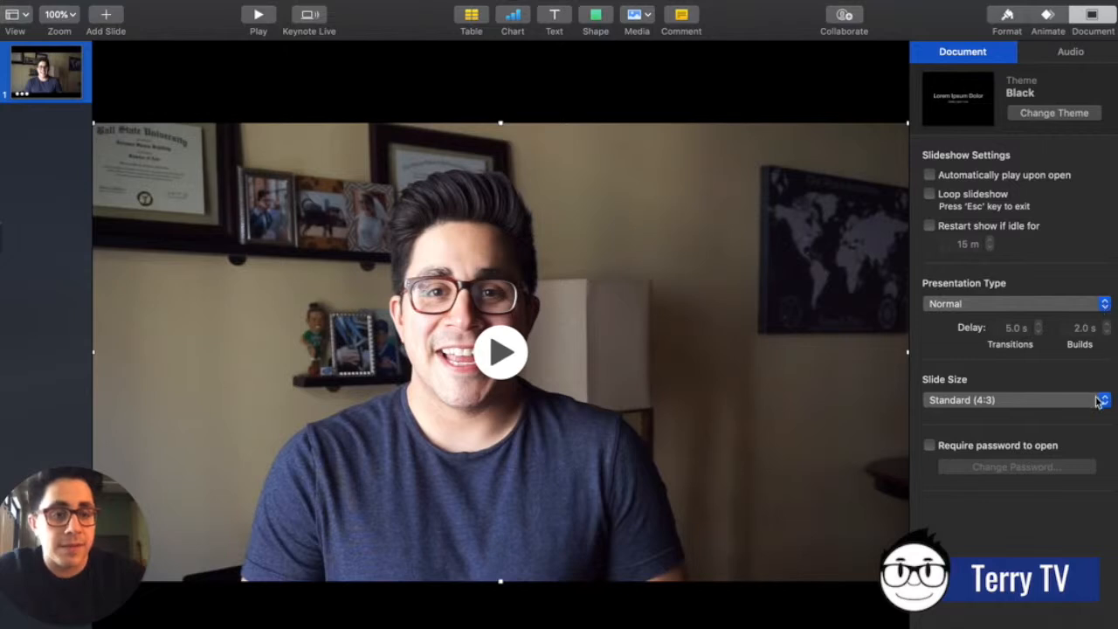
left_click(1104, 403)
left_click(1048, 442)
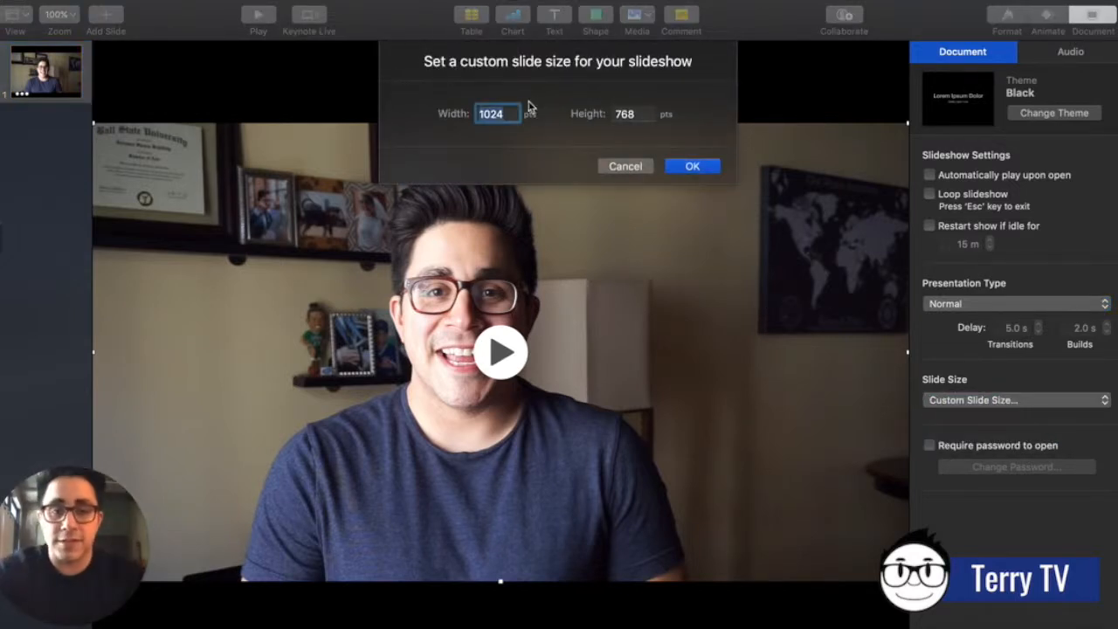
left_click(507, 113)
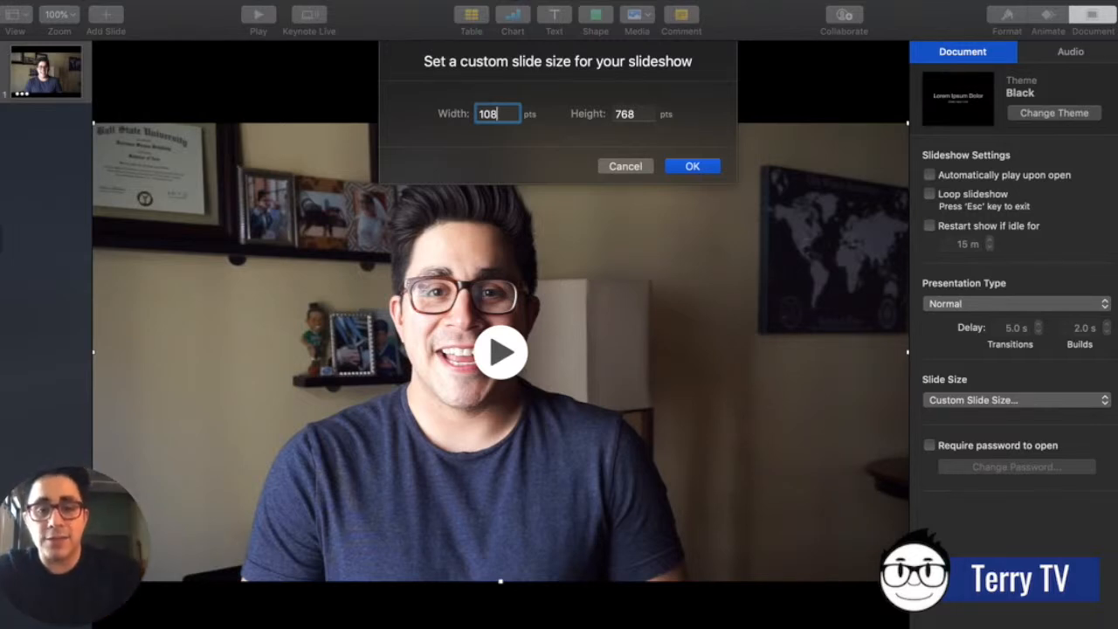
key("Tab")
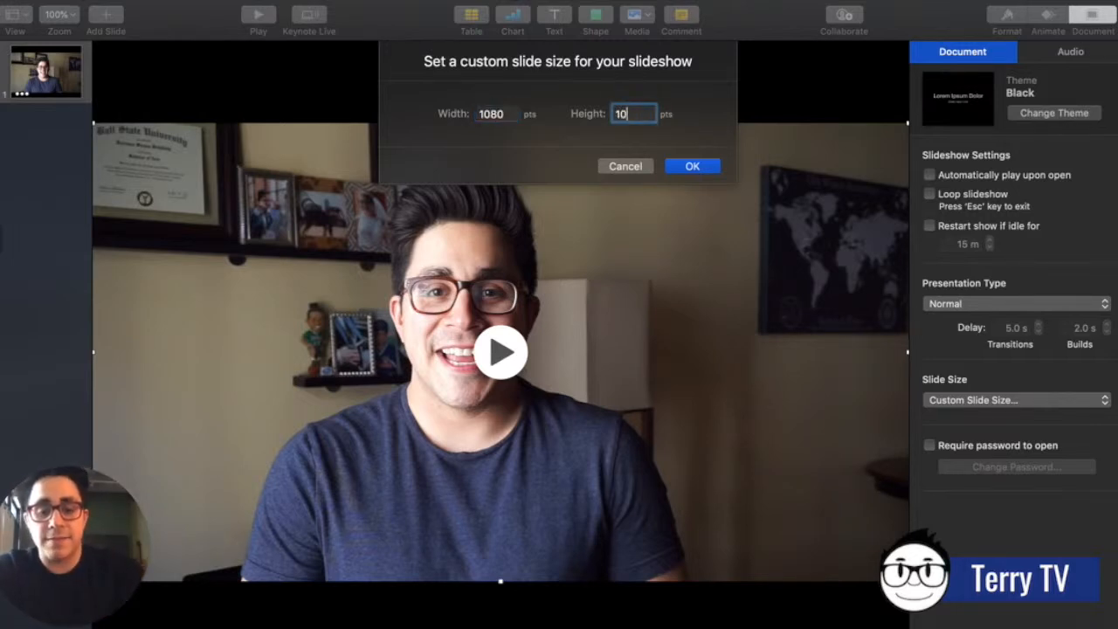
left_click(692, 167)
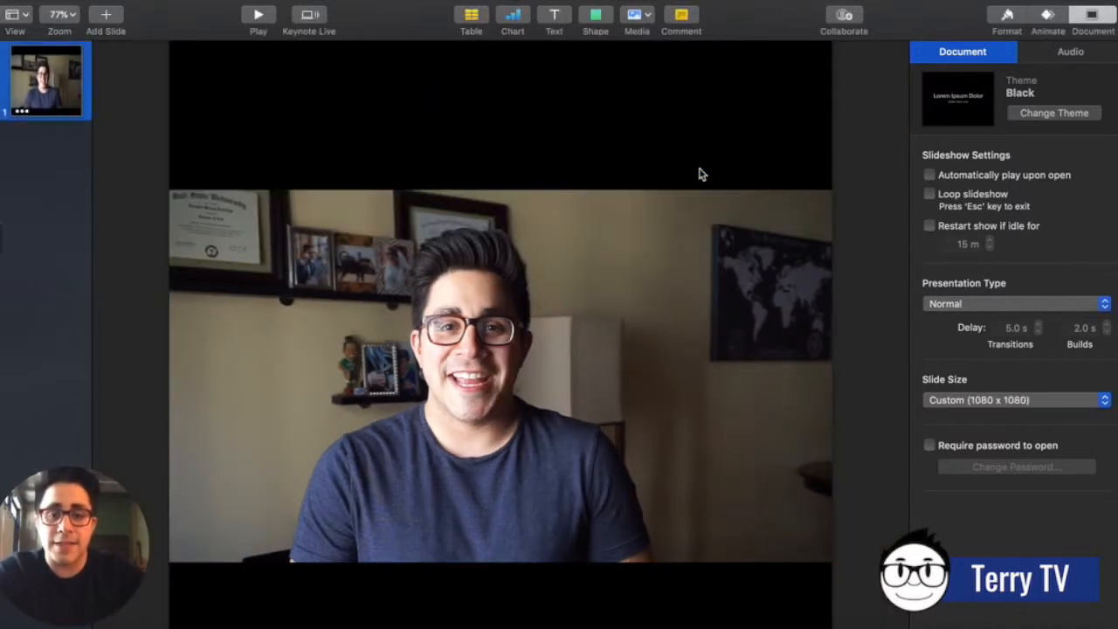
- Centre the video vertically on the square slide, leaving equal black bands above and below it
left_click_drag(681, 309, 677, 305)
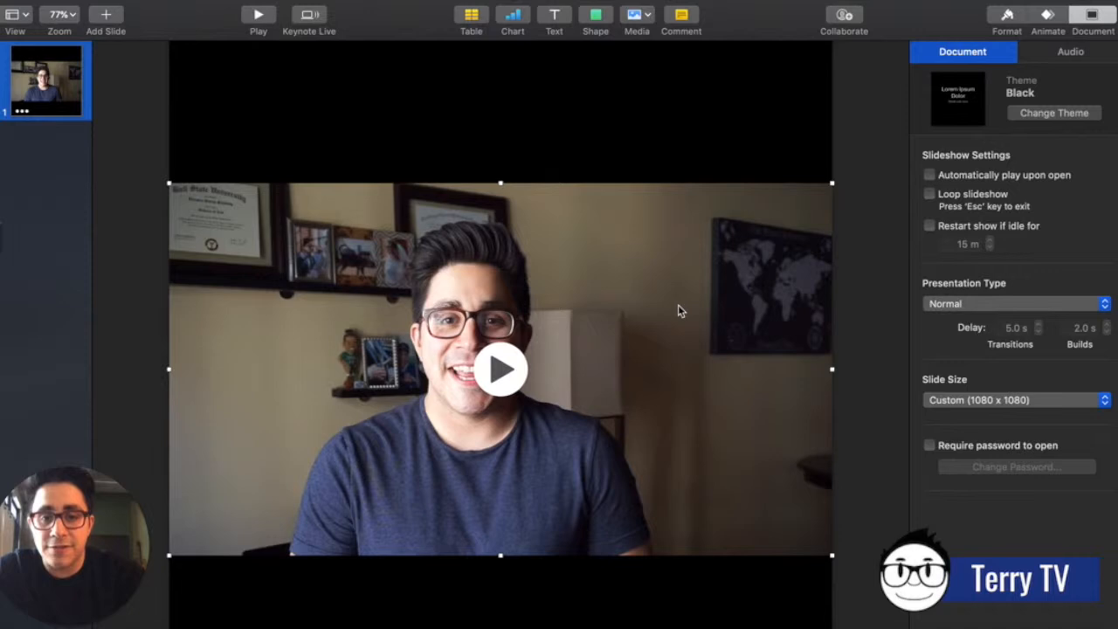
left_click(73, 24)
left_click(77, 49)
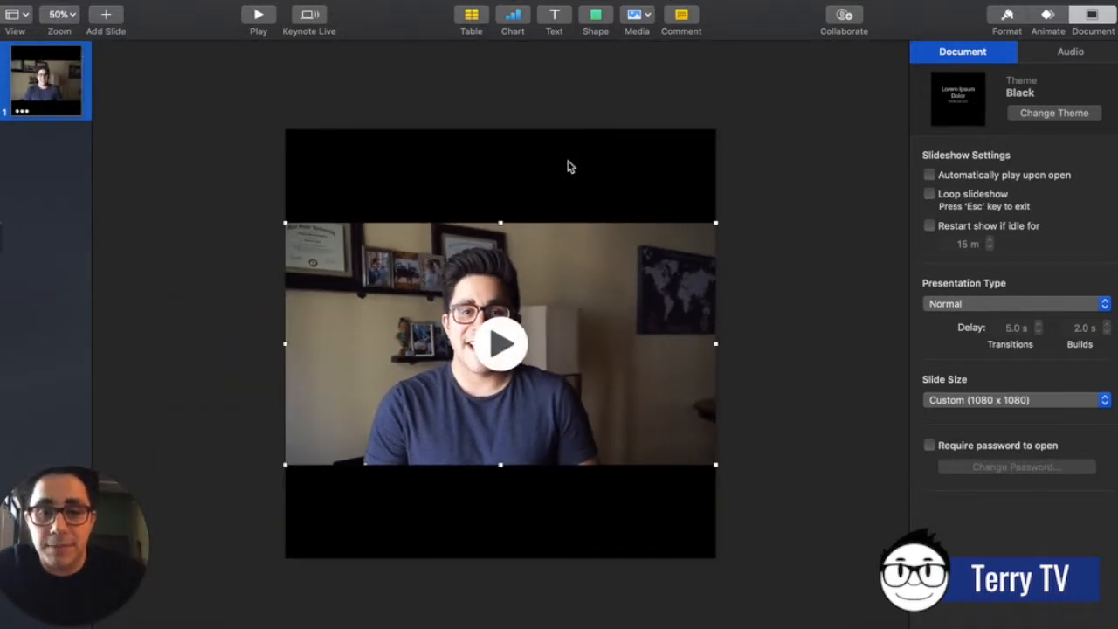
left_click(658, 84)
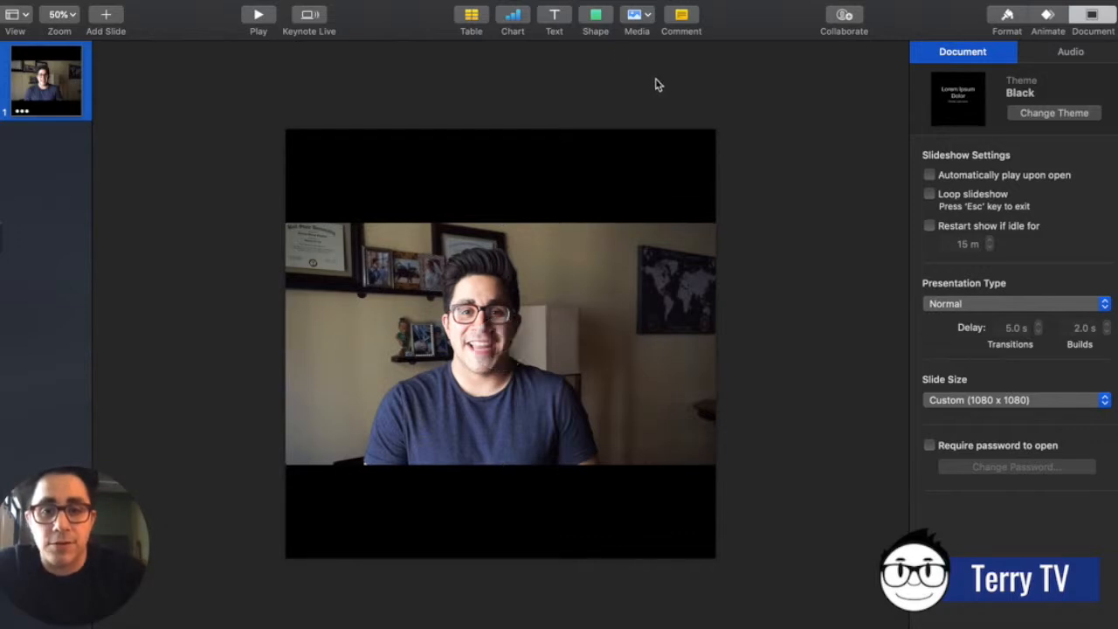
- Add a text box in the black band above the video and set its font size to 50 pt
left_click(556, 17)
left_click_drag(515, 356, 508, 188)
double_click(506, 187)
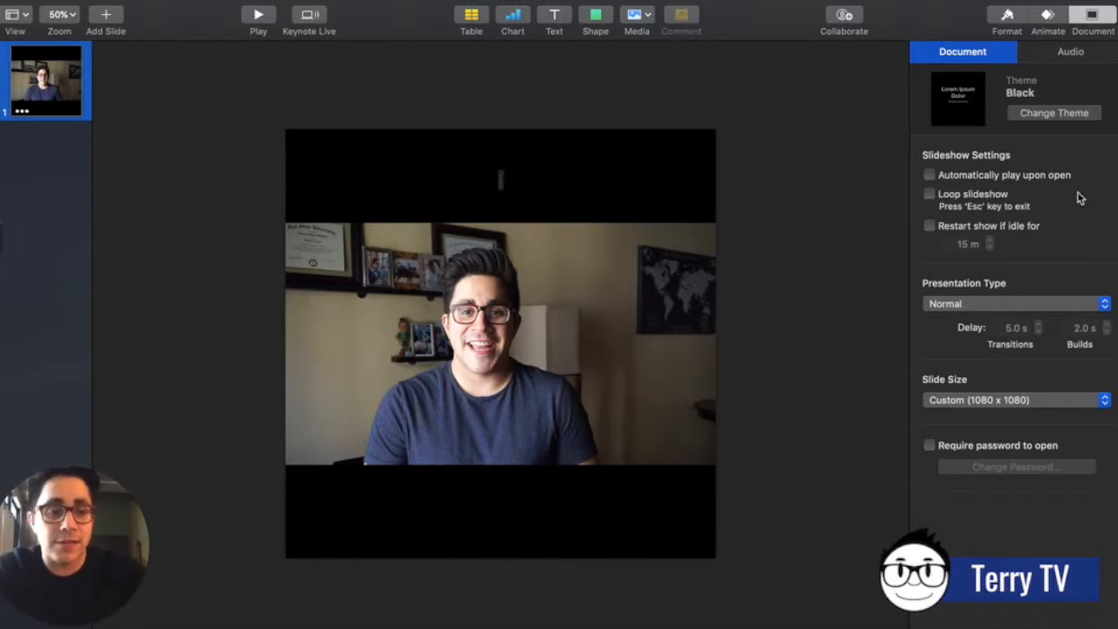
left_click(1009, 17)
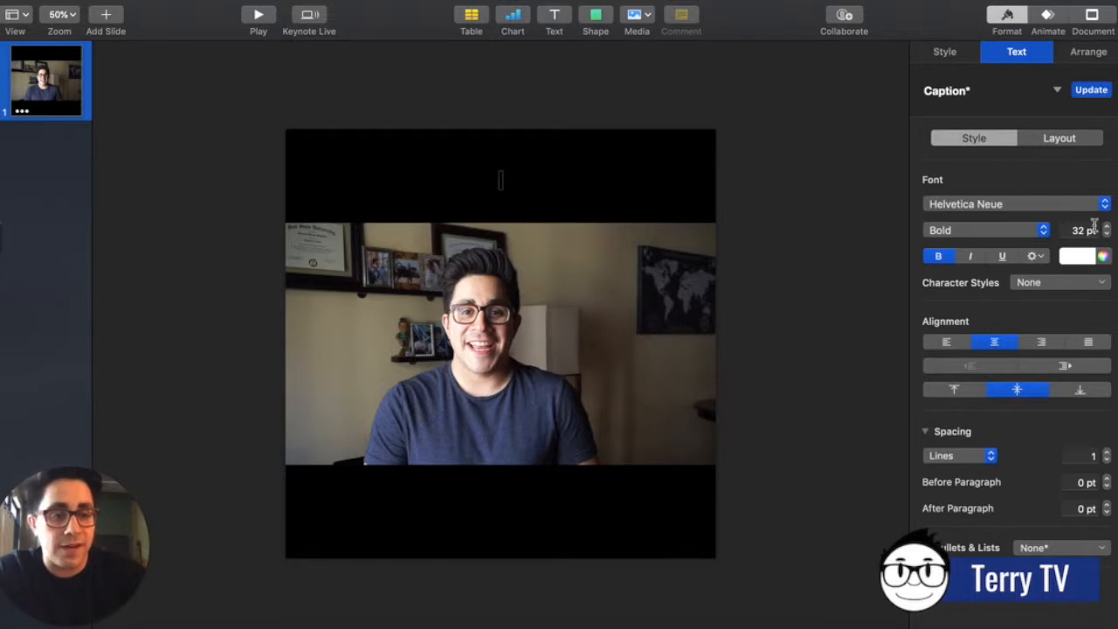
left_click(1083, 230)
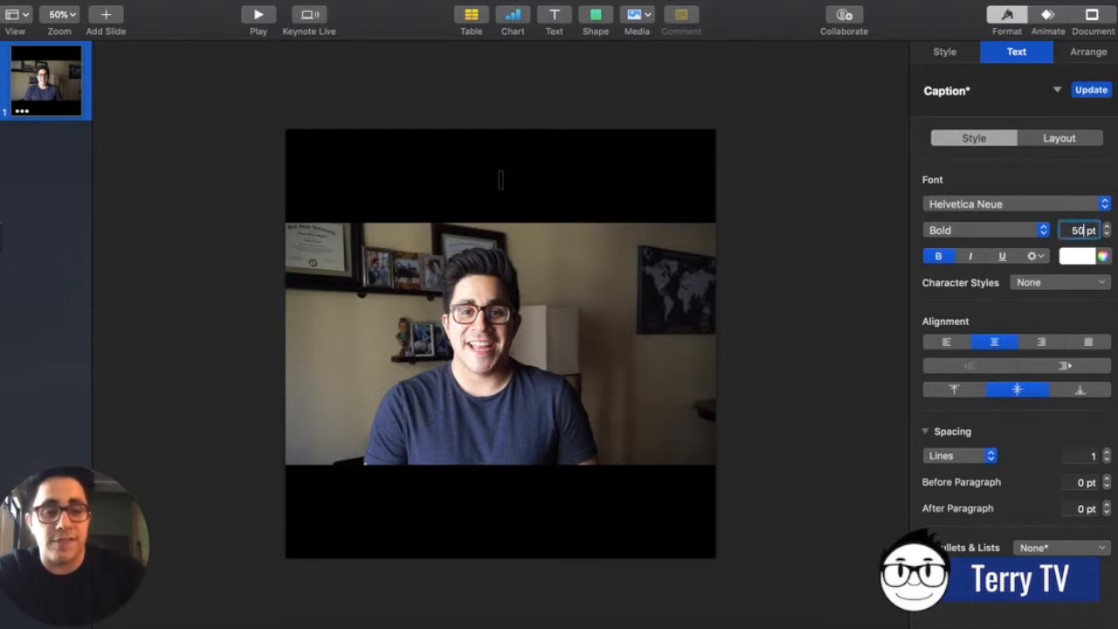
key("Return")
- Enter the headline "HOW TO COME UP WITH COUNTLESS CONTENT IDEAS" in the text box above the video
left_click(515, 187)
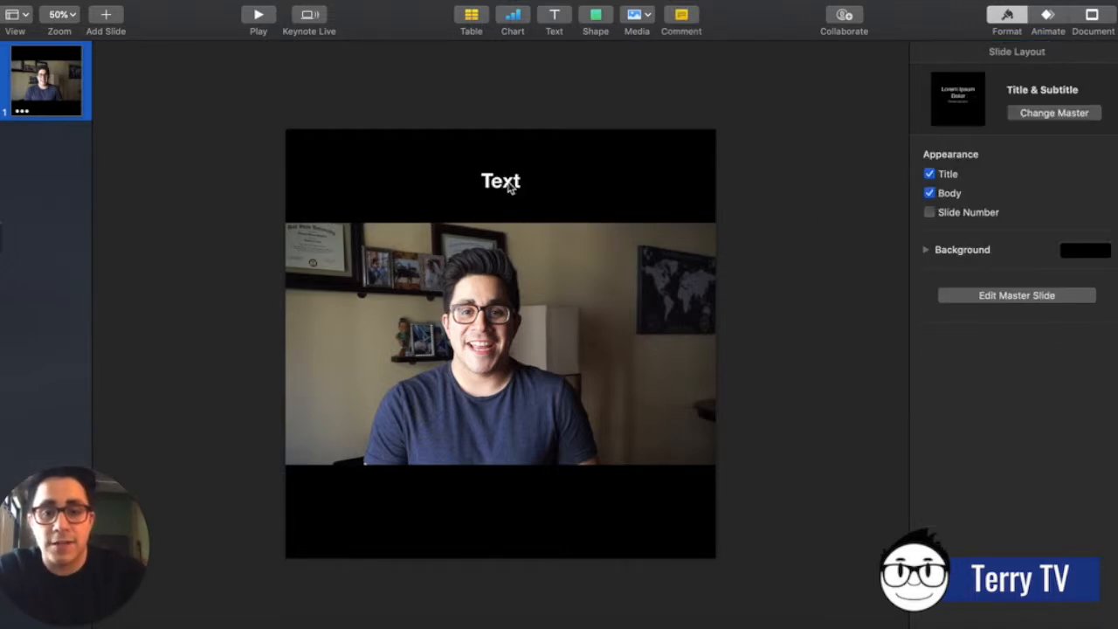
left_click(508, 189)
left_click(514, 186)
type("HOW")
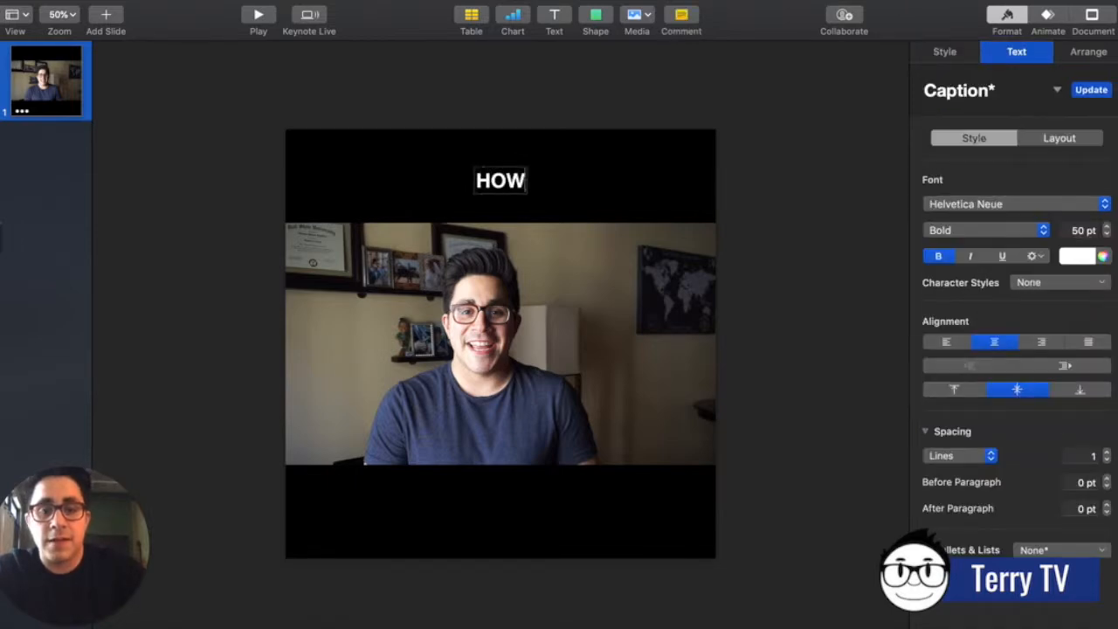
type(" TO COME UP WITH")
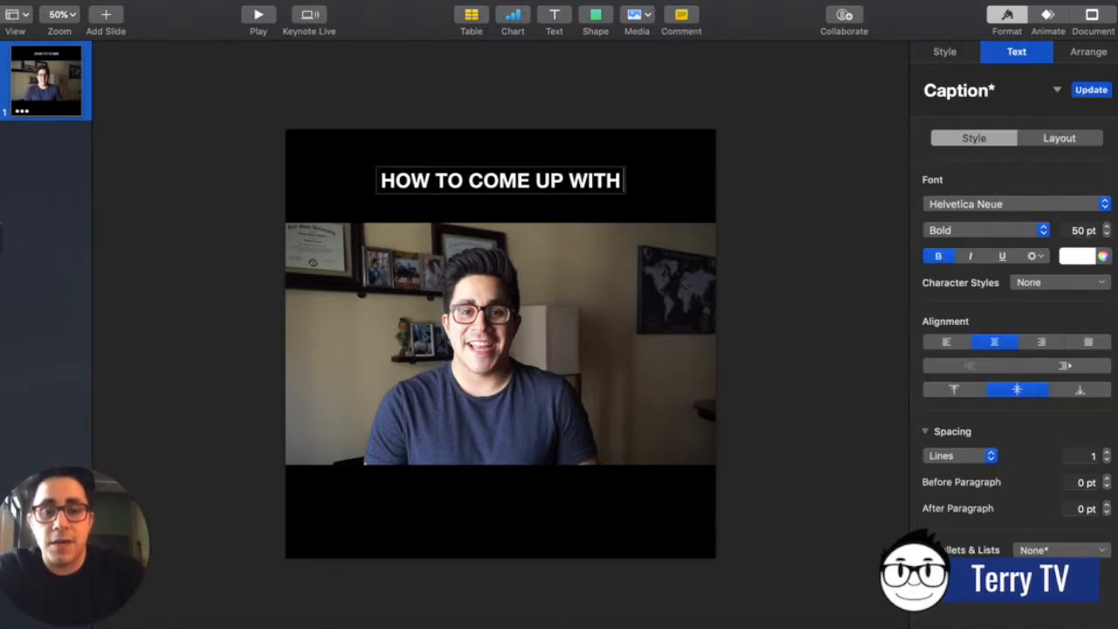
type(" COUTNLESS CONTENT IDEAS")
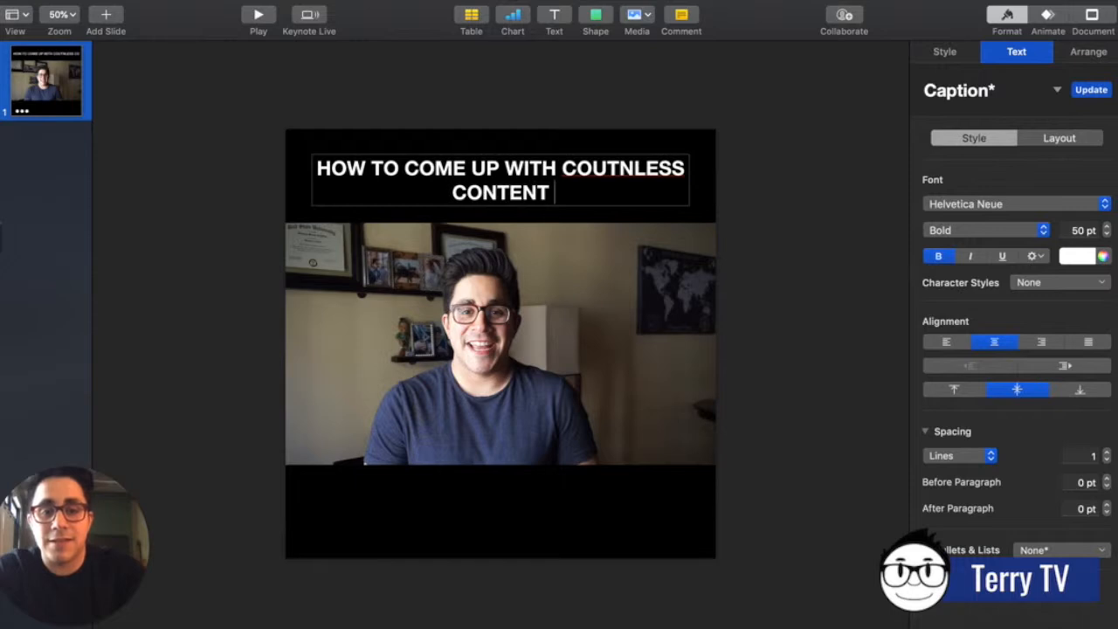
left_click(637, 169)
key("BackSpace")
key("BackSpace")
type("NT")
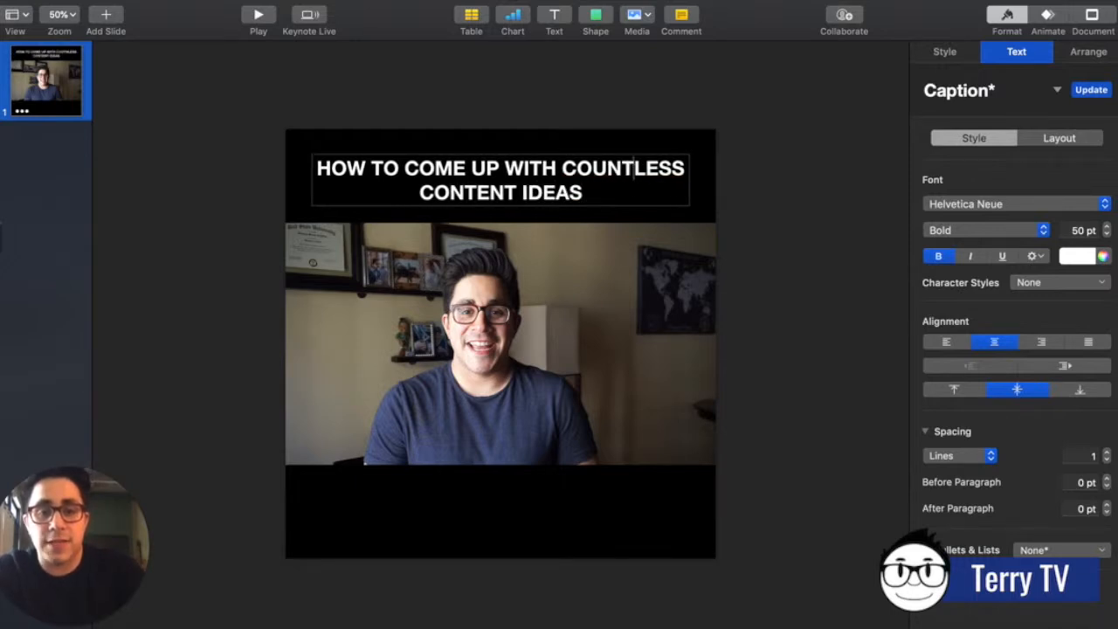
left_click(765, 165)
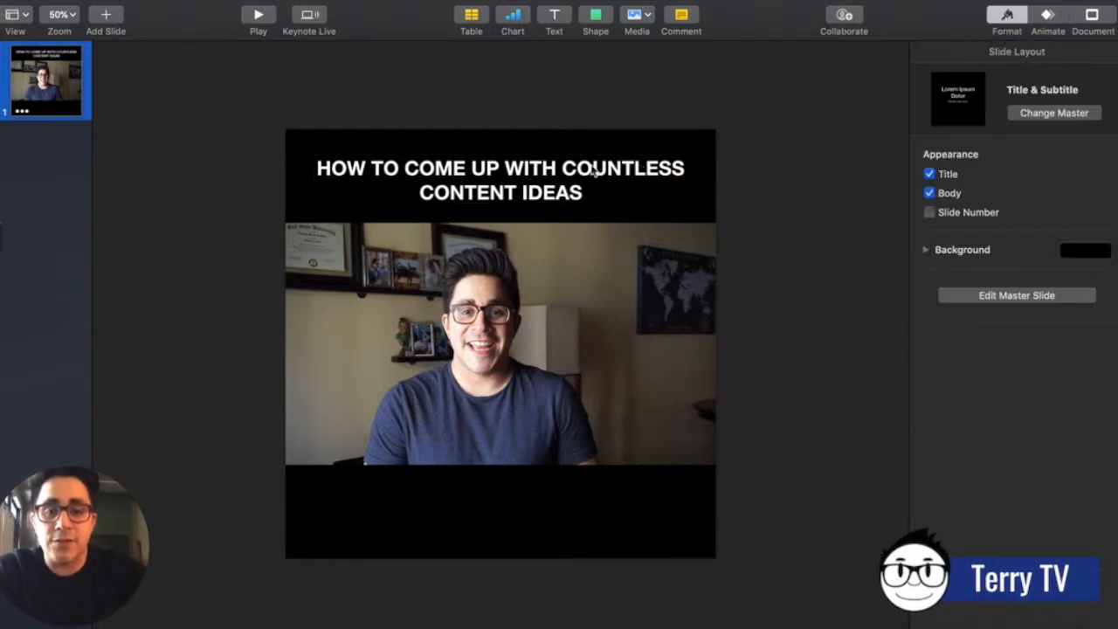
- Add a text box reading "FOR YOUTUBE." in the black band below the video
left_click(554, 16)
left_click_drag(511, 352, 492, 521)
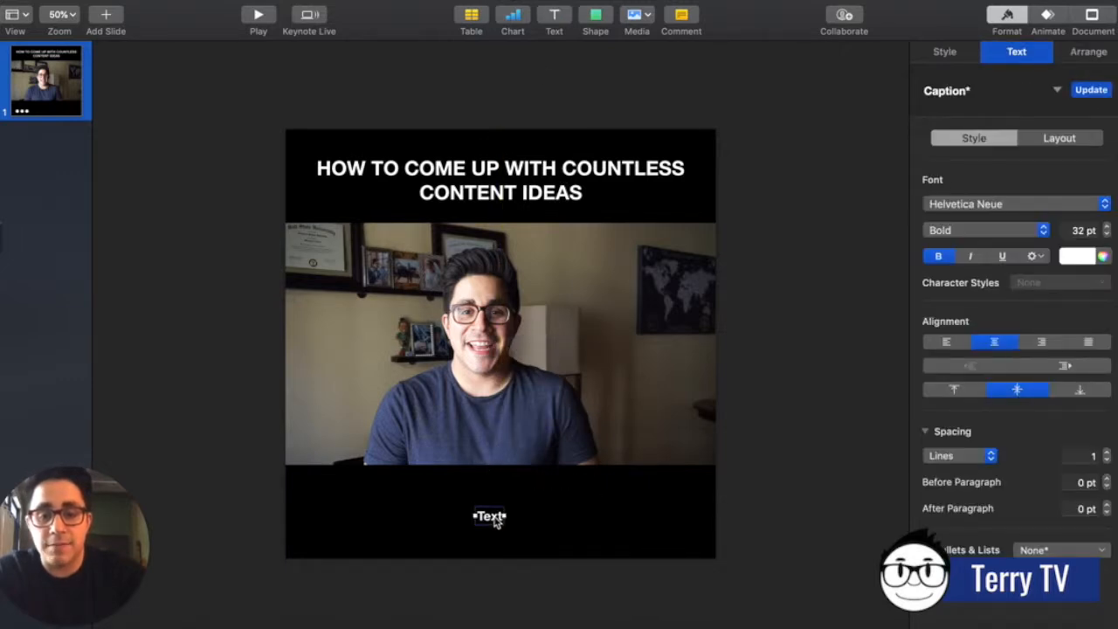
double_click(493, 522)
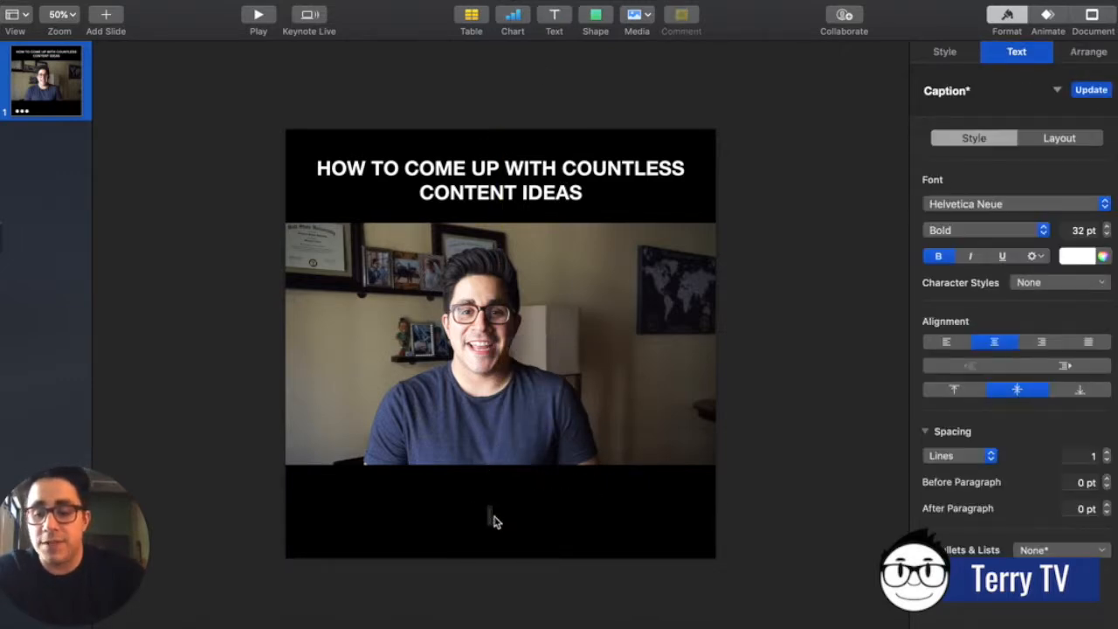
type("FOR YOUTUBE")
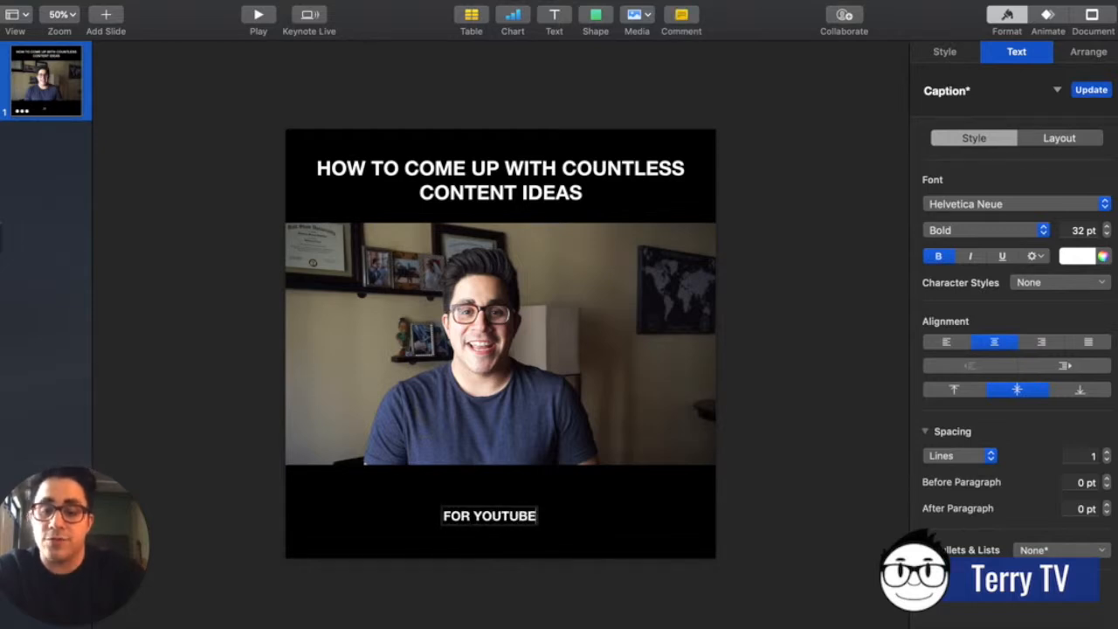
type(".")
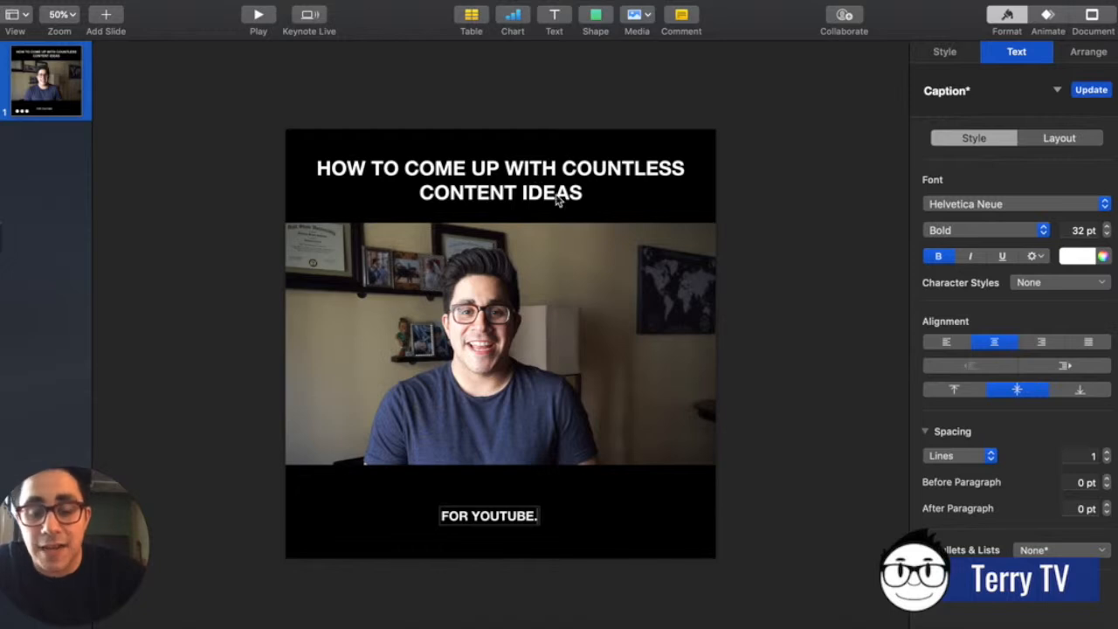
left_click(817, 423)
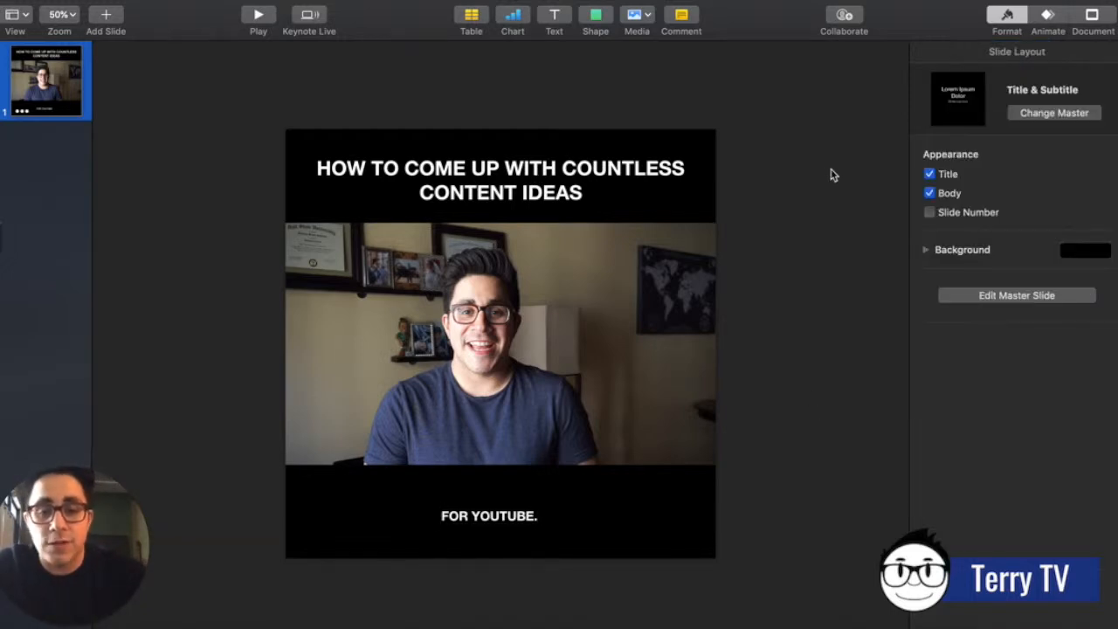
- Start a movie export of the presentation and set both the next-slide and next-build delays to 0 seconds
mouse_move(564, 277)
left_mouse_down()
mouse_move(565, 289)
mouse_move(568, 274)
left_mouse_up()
left_click(80, 0)
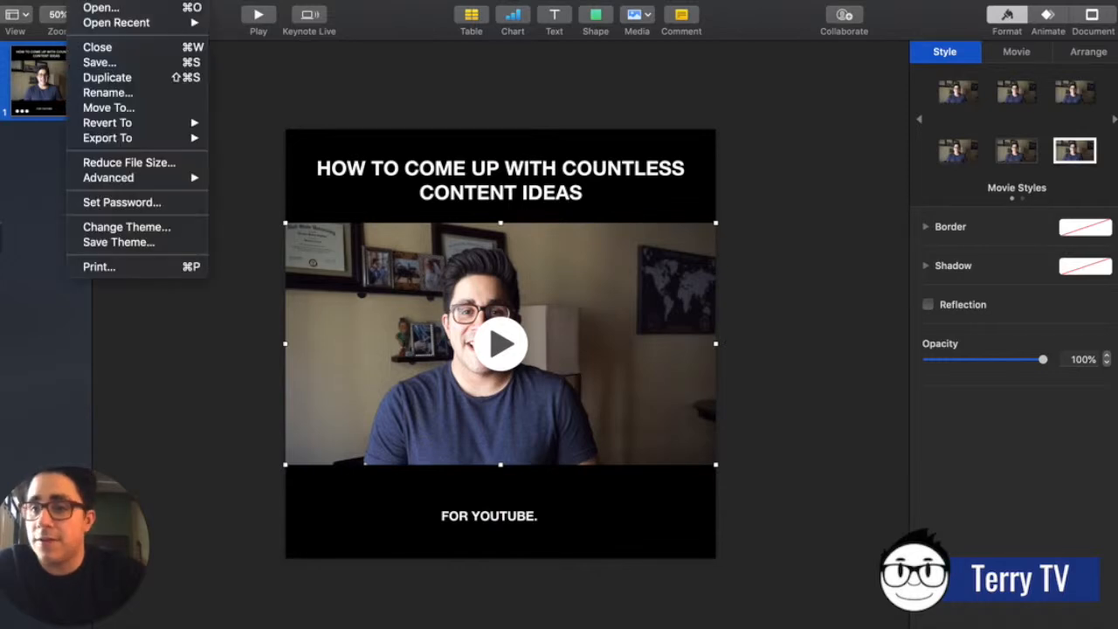
mouse_move(122, 140)
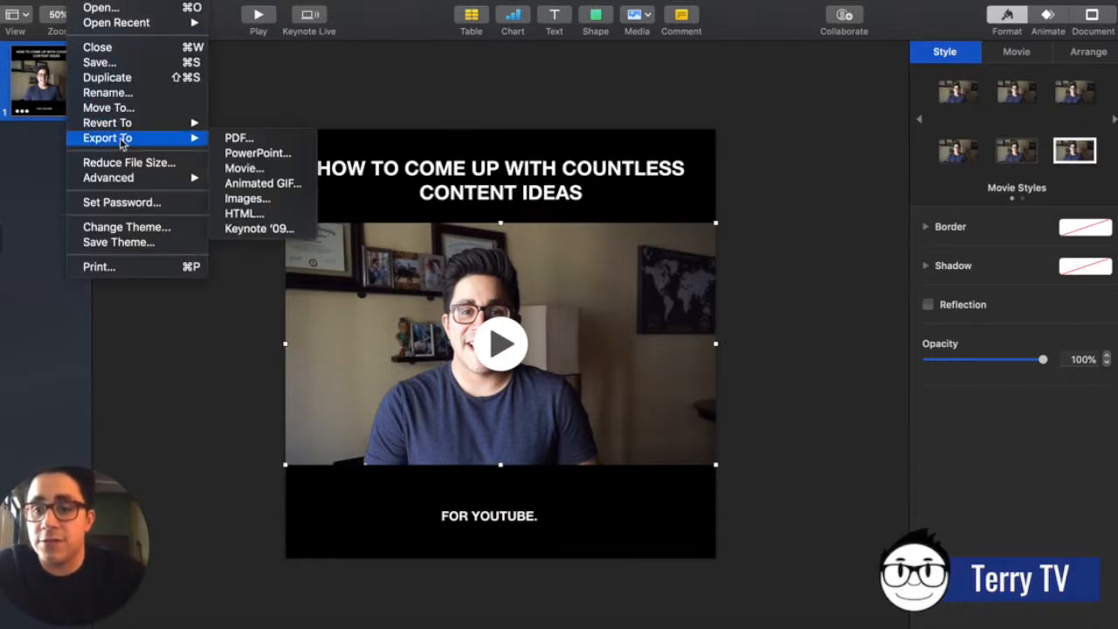
left_click(243, 169)
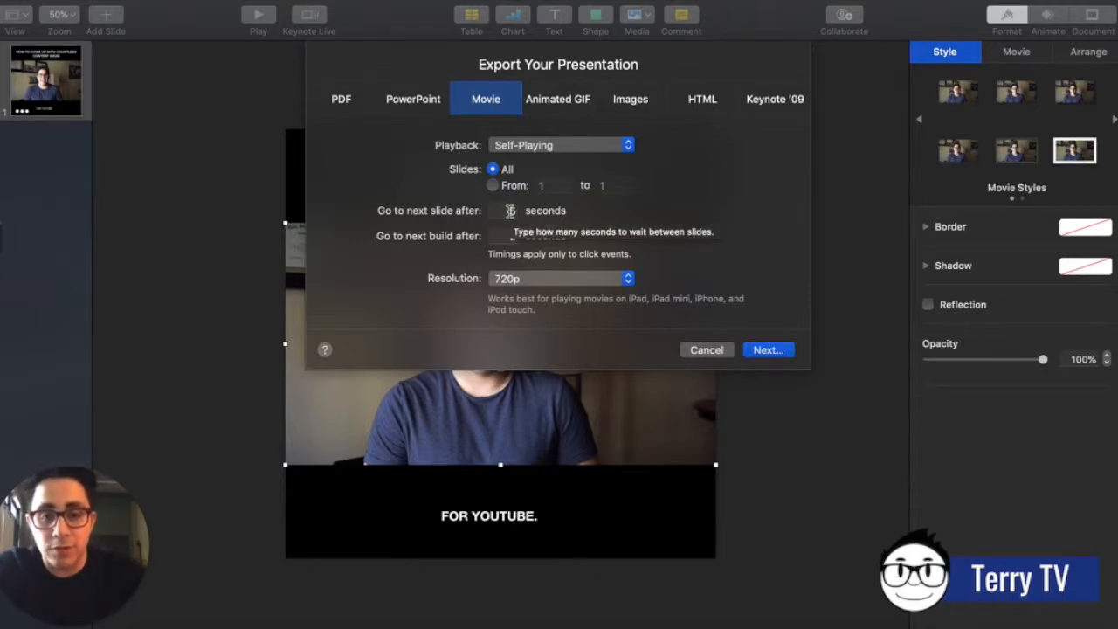
left_click(511, 211)
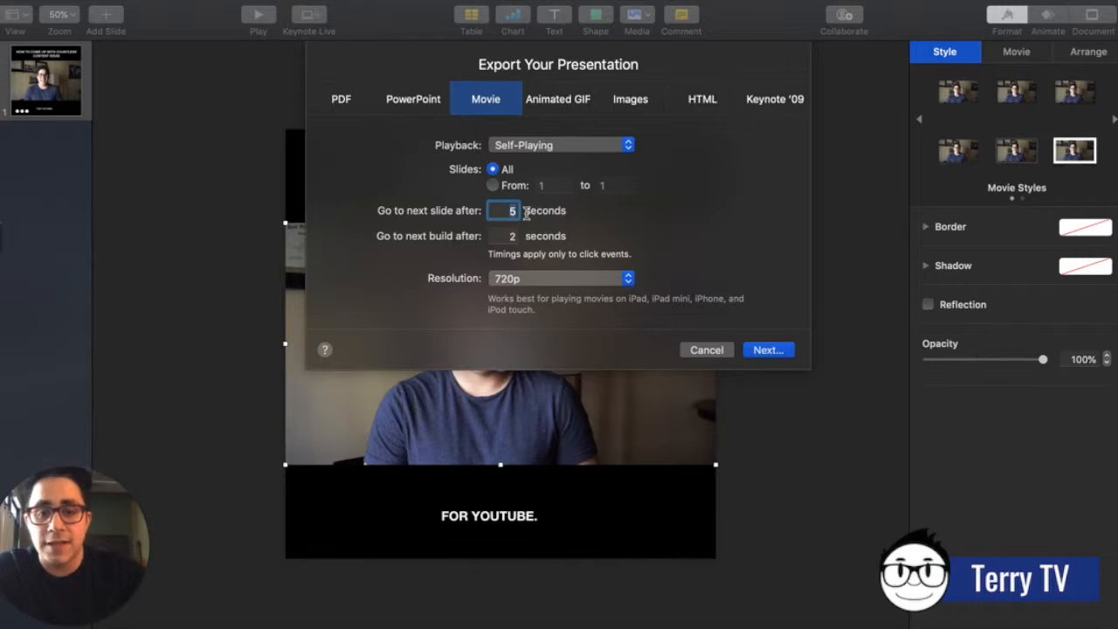
left_click(524, 236)
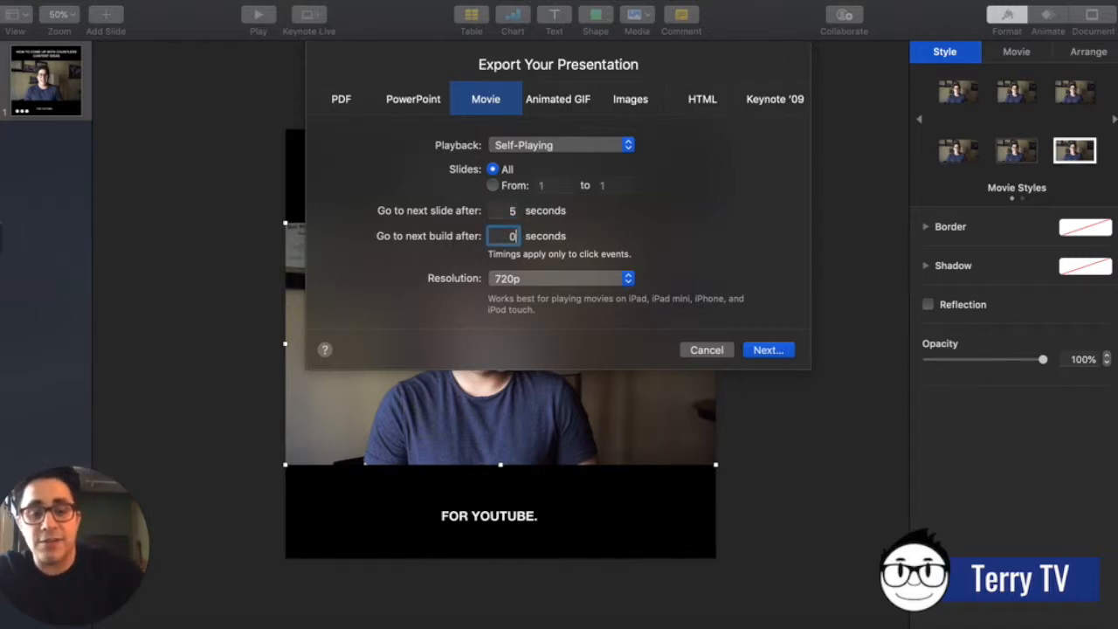
left_click(505, 210)
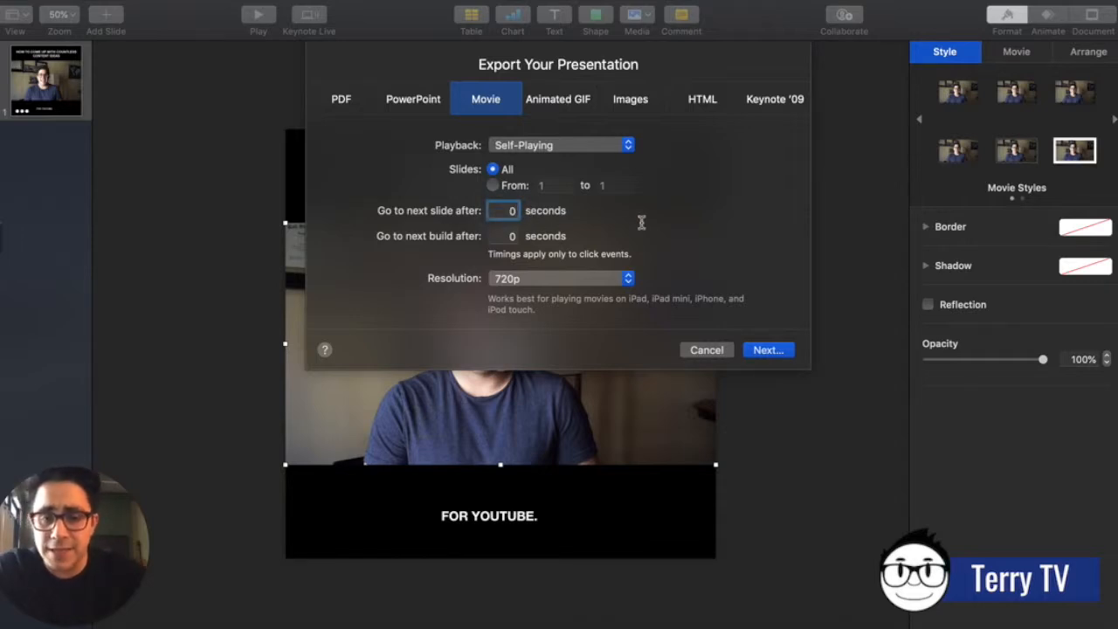
- Choose 1080p as the movie export resolution, and cancel the export without saving a file
left_click(630, 277)
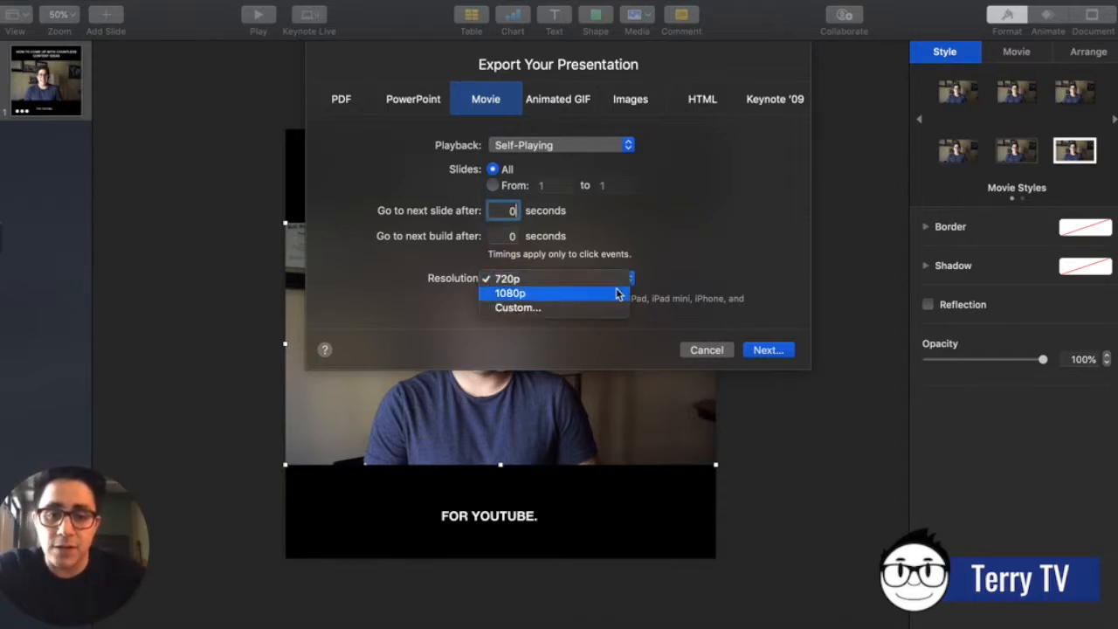
left_click(618, 295)
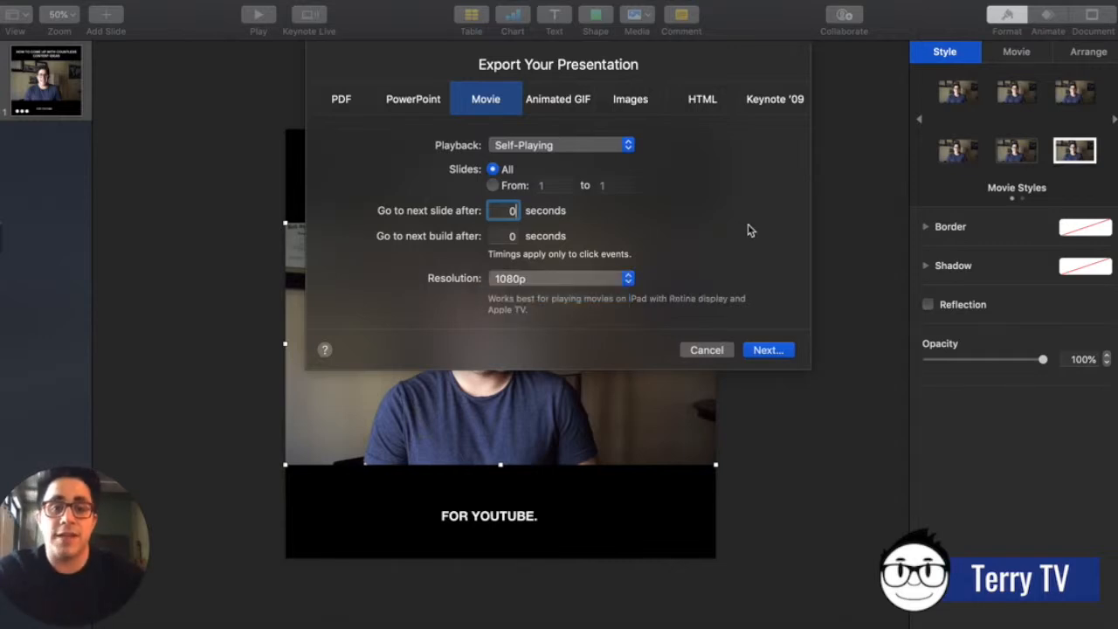
left_click(723, 352)
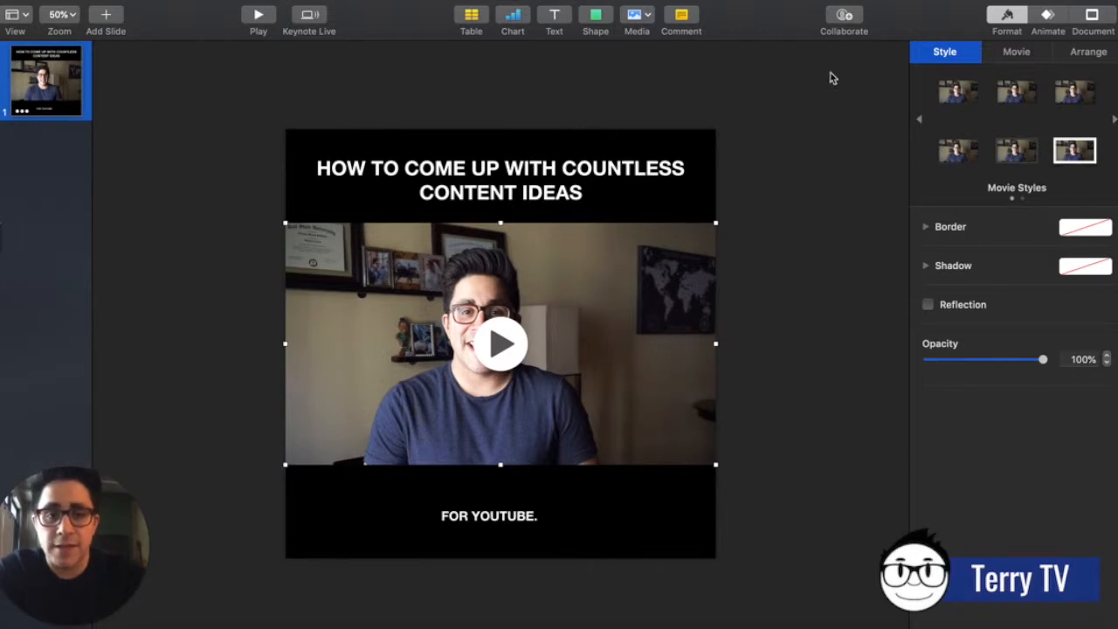
- Change the document to a vertical custom slide size, 1080 pts wide and 1920 pts high
left_click(1094, 14)
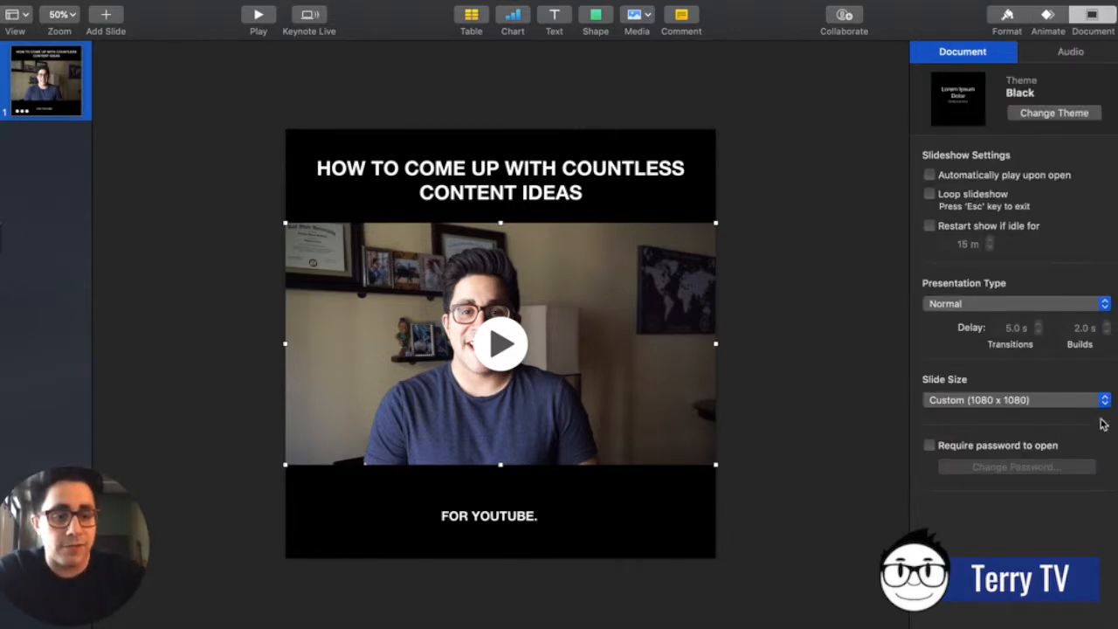
left_click(1104, 405)
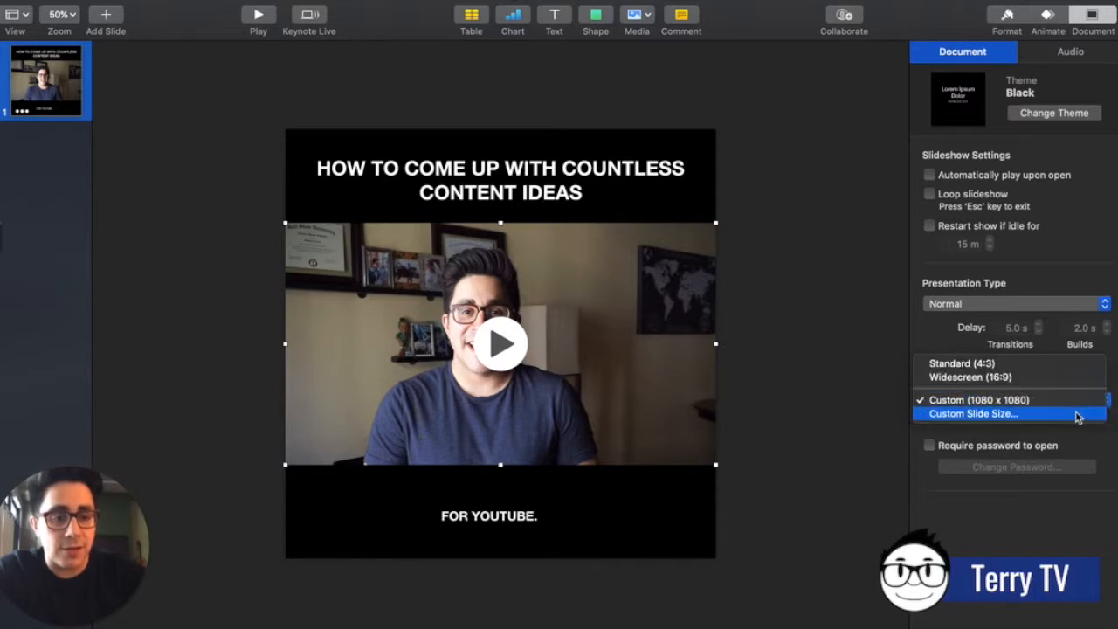
left_click(1077, 418)
left_click(507, 115)
key("Tab")
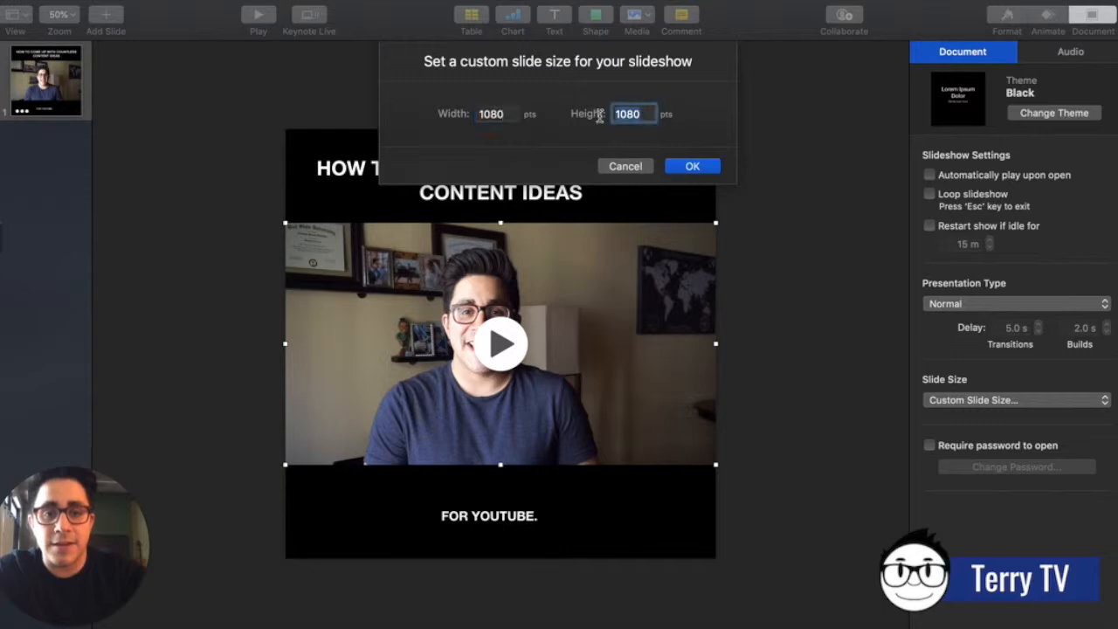
type("192")
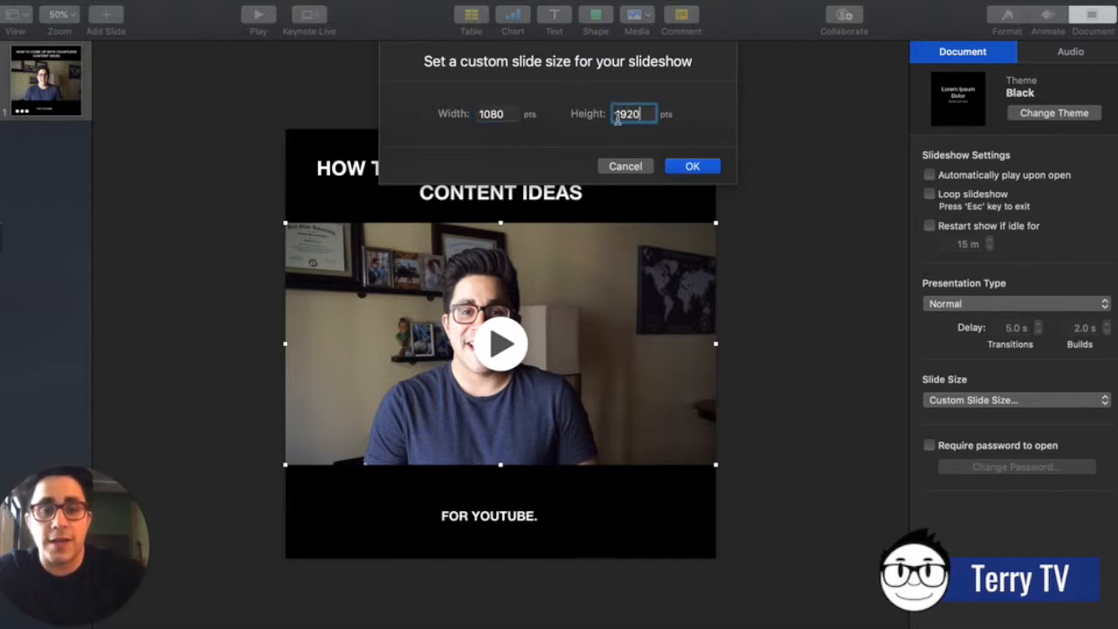
left_click(693, 167)
- Move the headline up clear of the video into the black area above it and set its font size to 60 pt
mouse_move(604, 367)
left_mouse_down()
mouse_move(603, 393)
mouse_move(604, 365)
left_mouse_up()
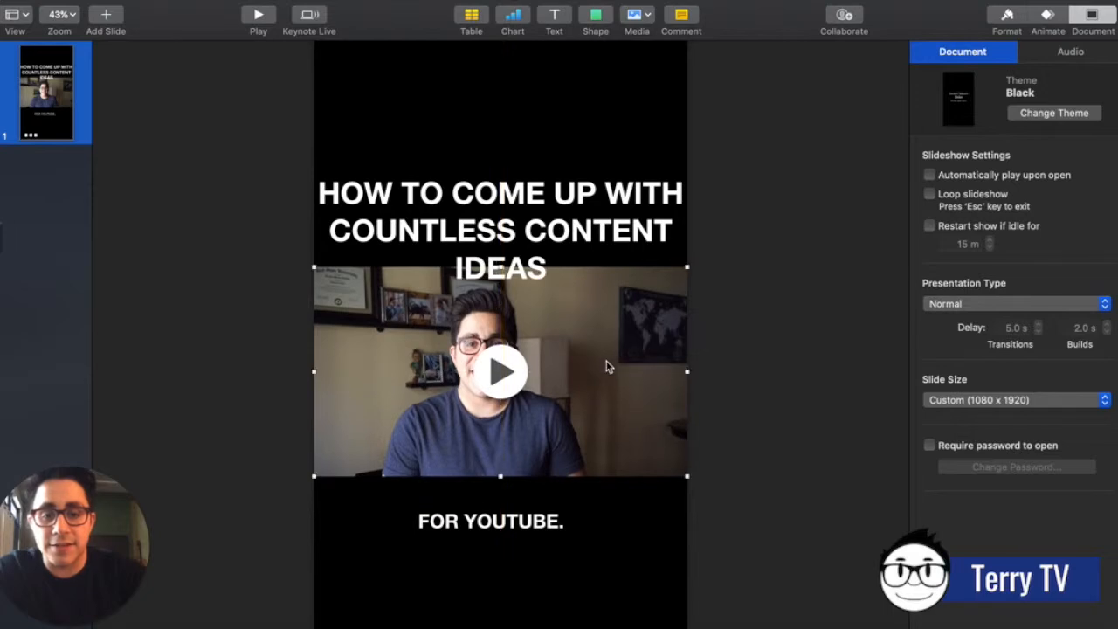
left_click_drag(598, 218, 592, 157)
triple_click(587, 200)
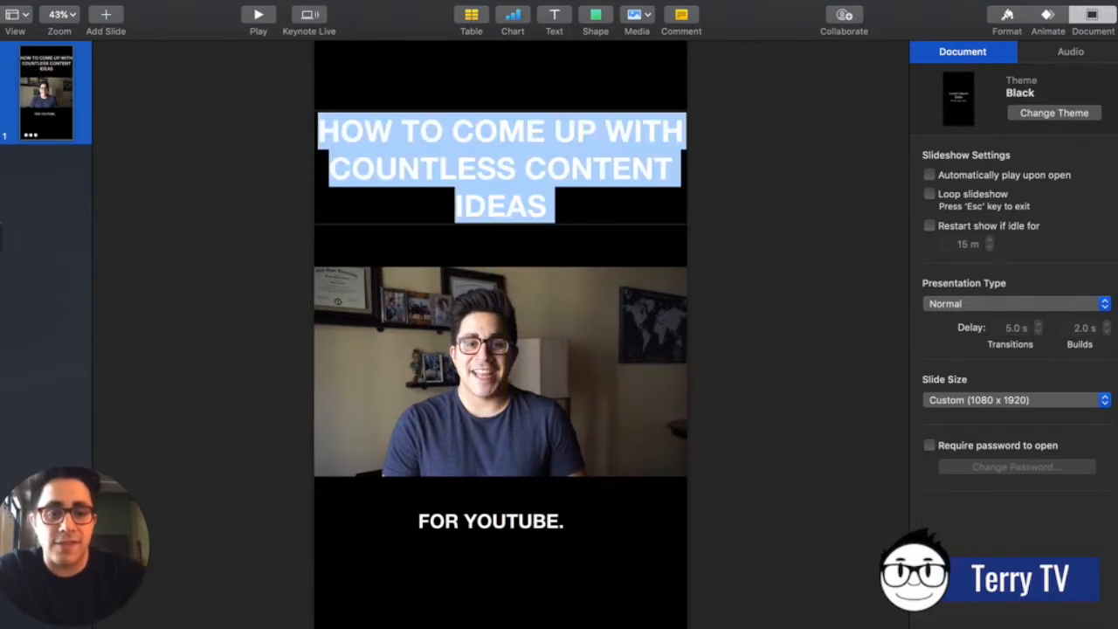
left_click(1007, 17)
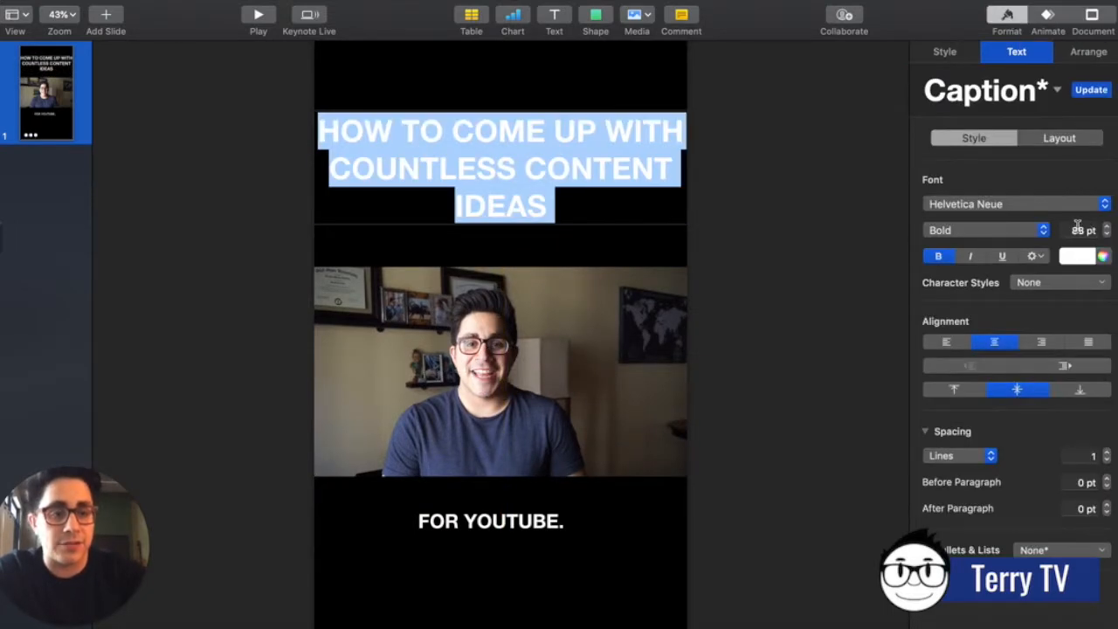
left_click(1078, 229)
type("60")
key("Return")
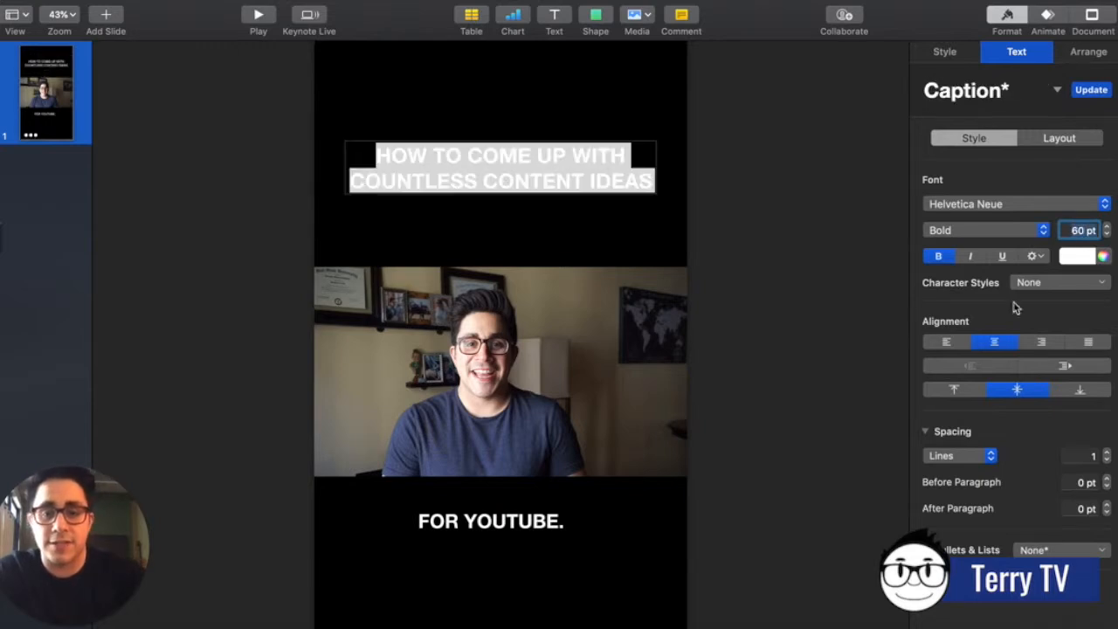
left_click(781, 261)
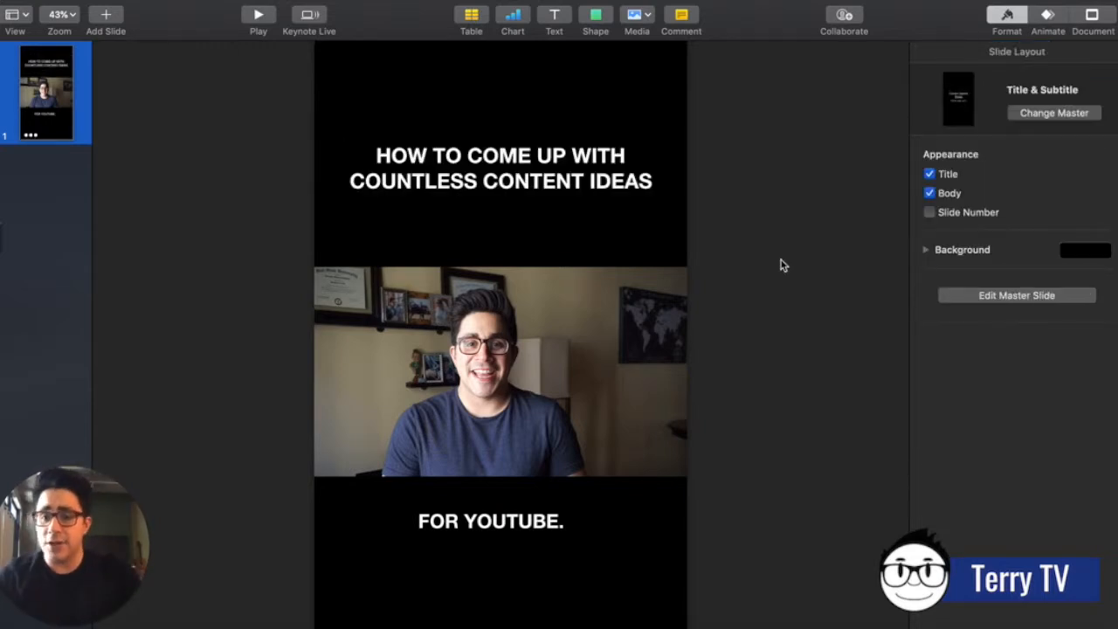